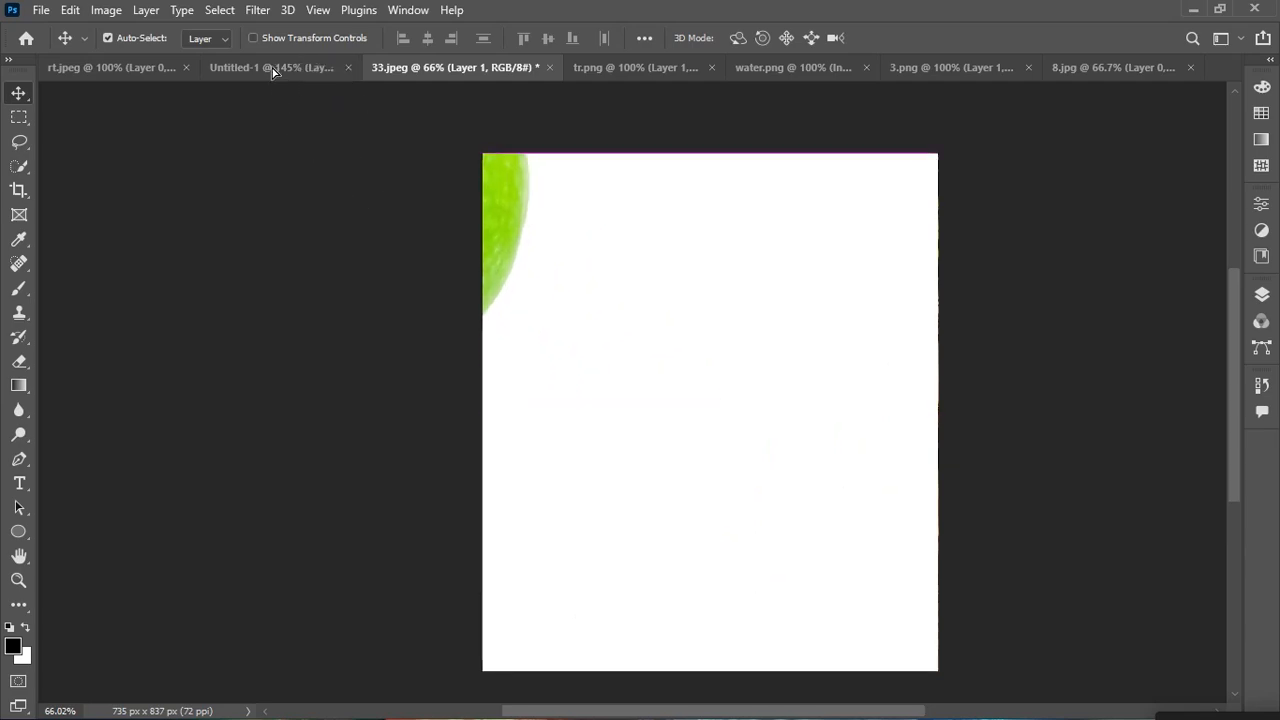
- Scale the green apple down and position it standing on the wooden table in the middle of the scene
key("ctrl+t")
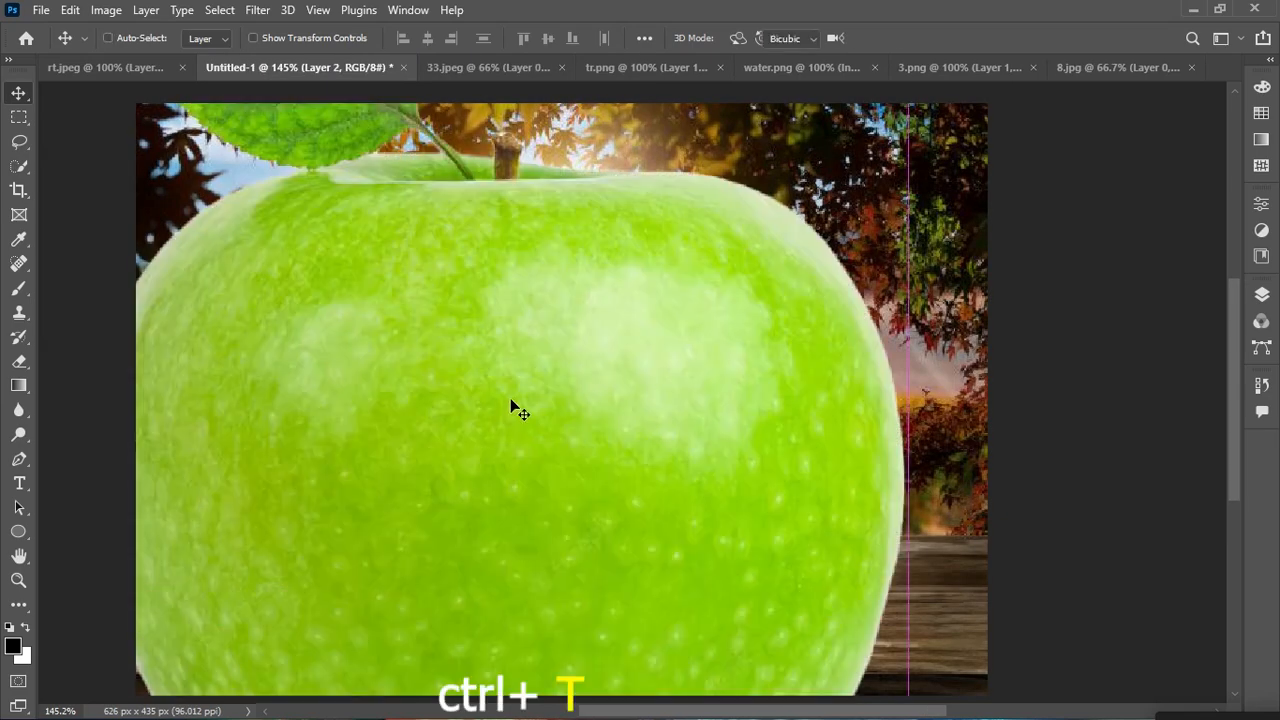
left_click_drag(908, 422, 466, 414)
left_click_drag(371, 420, 656, 412)
left_click(926, 40)
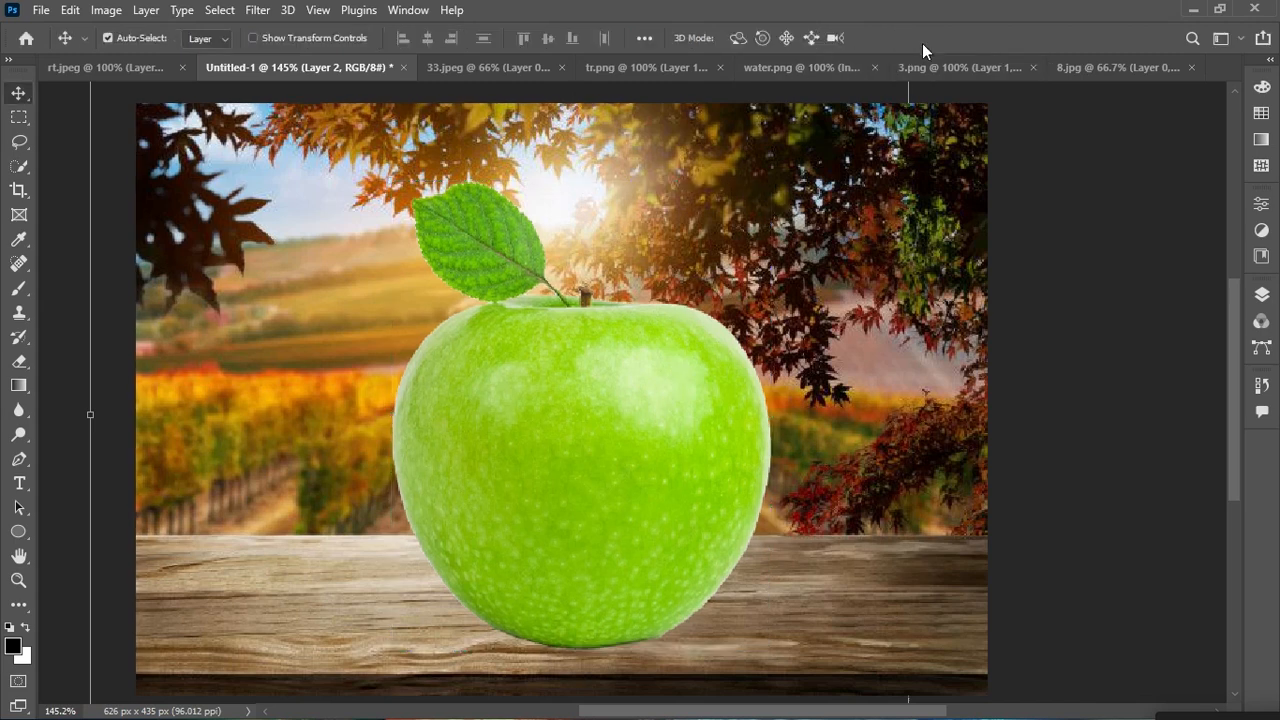
mouse_move(590, 535)
left_mouse_down()
mouse_move(583, 514)
mouse_move(587, 535)
left_mouse_up()
- Duplicate the green apple layer, hide the original and desaturate the copy
left_click(1261, 295)
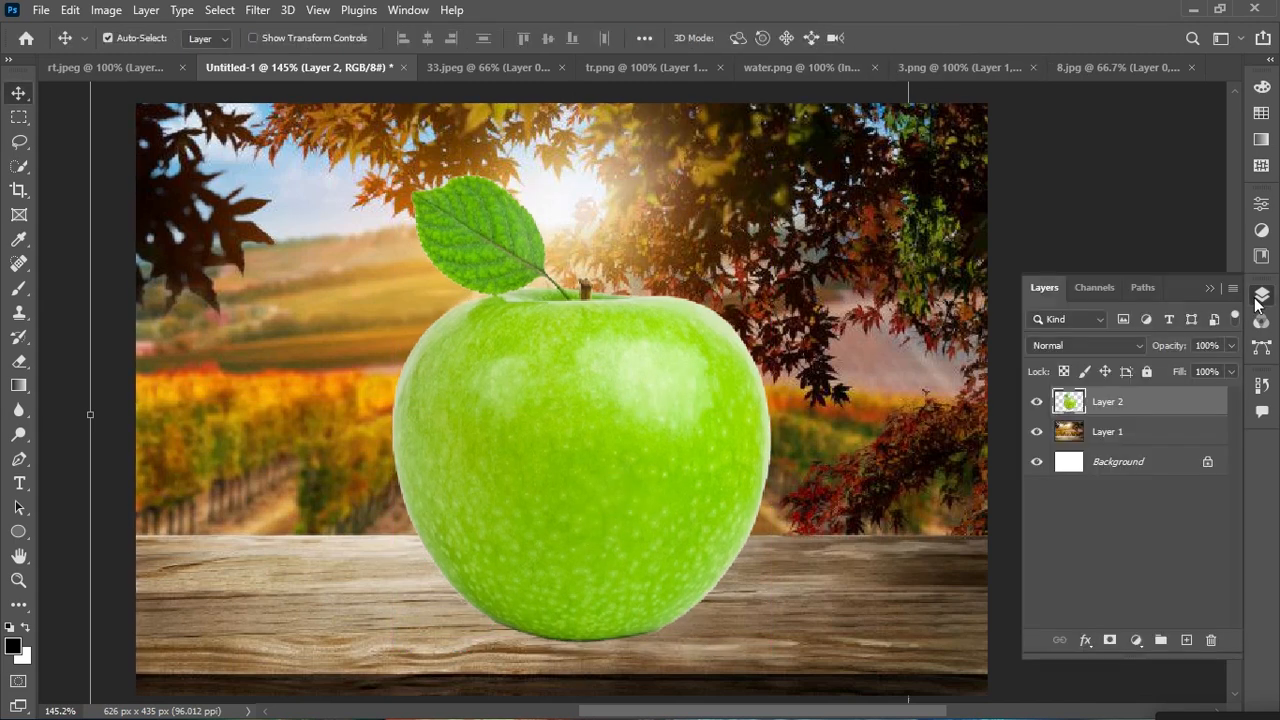
key("ctrl+j")
left_click(1038, 432)
left_click(106, 11)
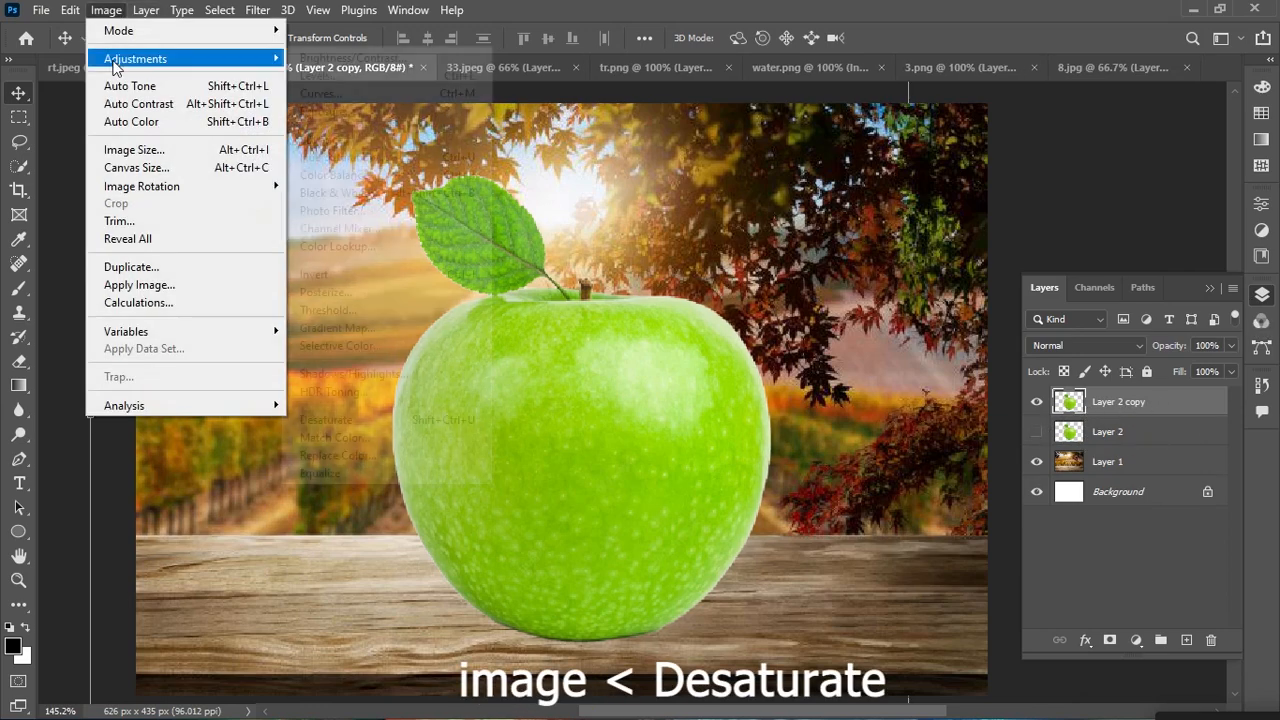
mouse_move(114, 60)
left_click(373, 429)
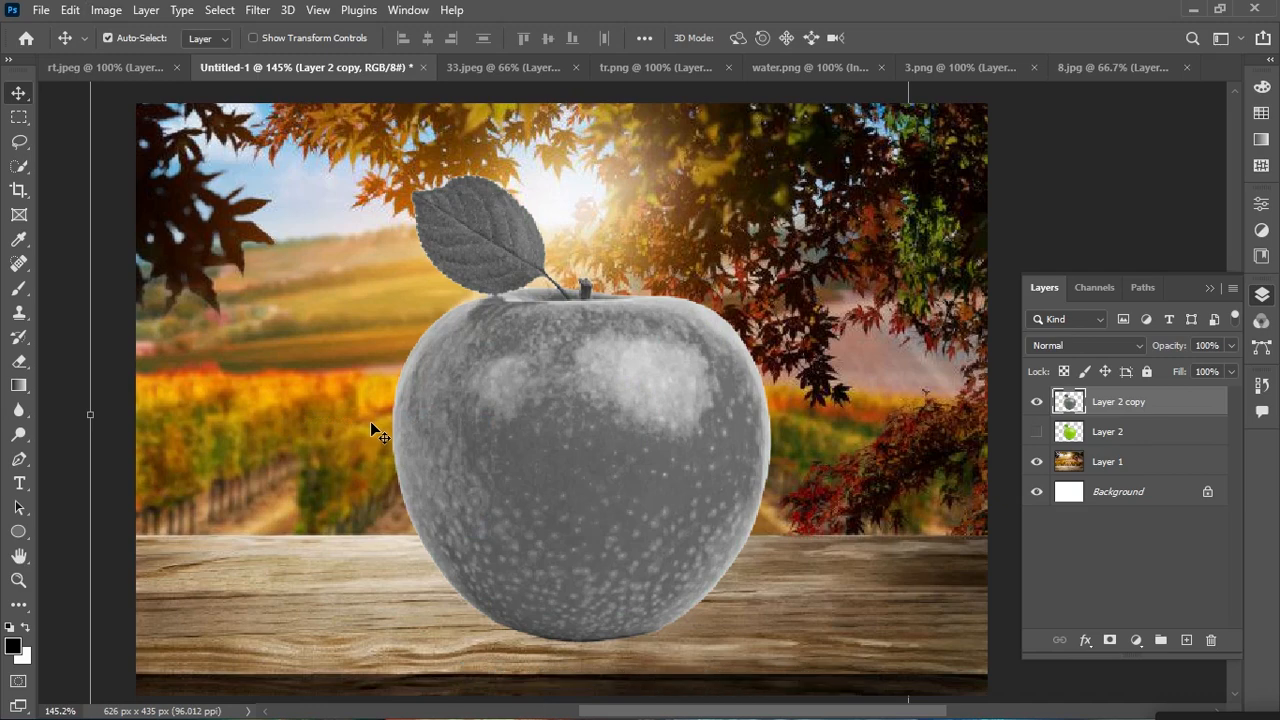
- Set the grey apple copy to Screen blending and apply Levels with input values 93, 2.28 and 251
left_click(1140, 345)
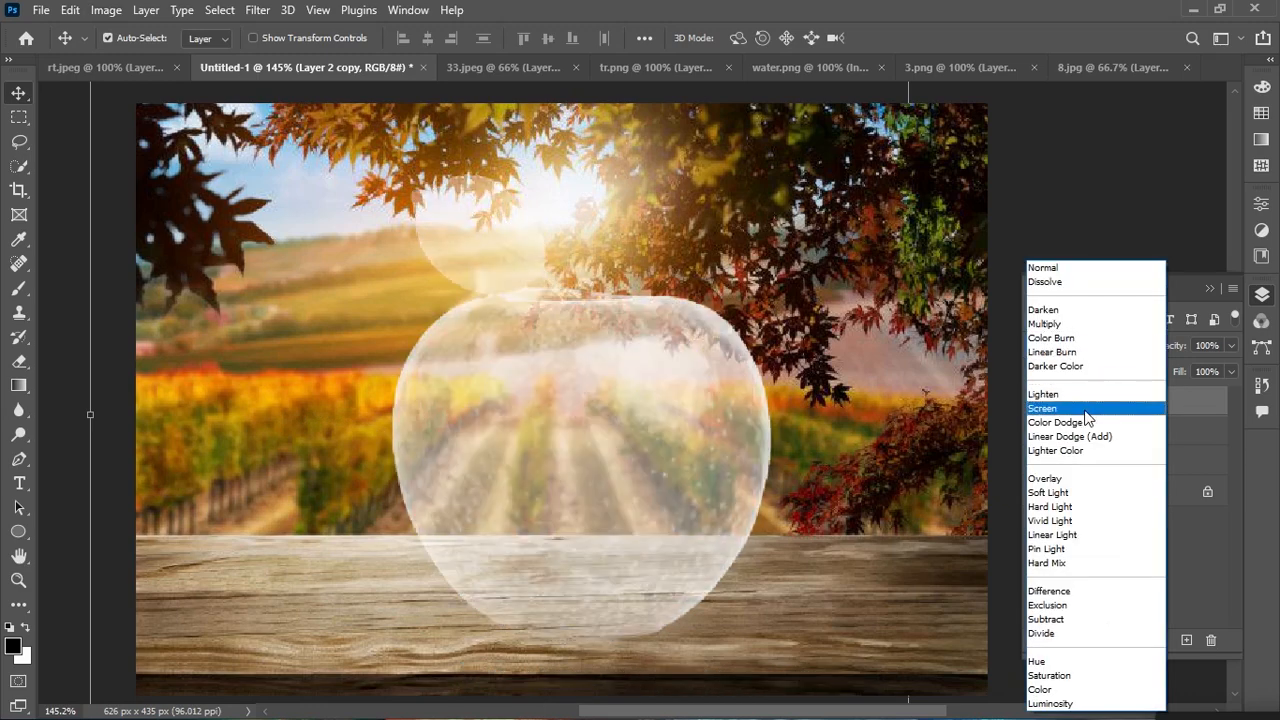
left_click(1086, 410)
key("ctrl+l")
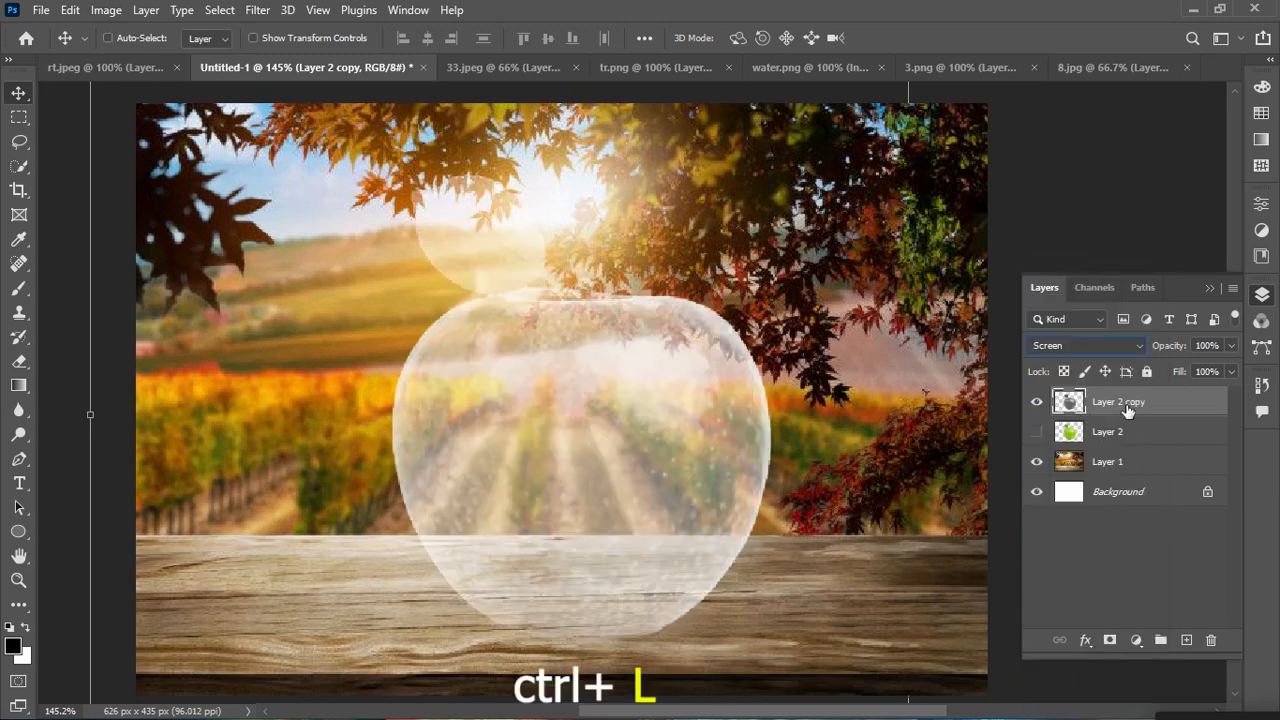
left_click_drag(862, 283, 996, 283)
mouse_move(1099, 283)
left_mouse_down()
mouse_move(1023, 280)
mouse_move(1087, 281)
left_mouse_up()
left_click_drag(992, 284, 978, 279)
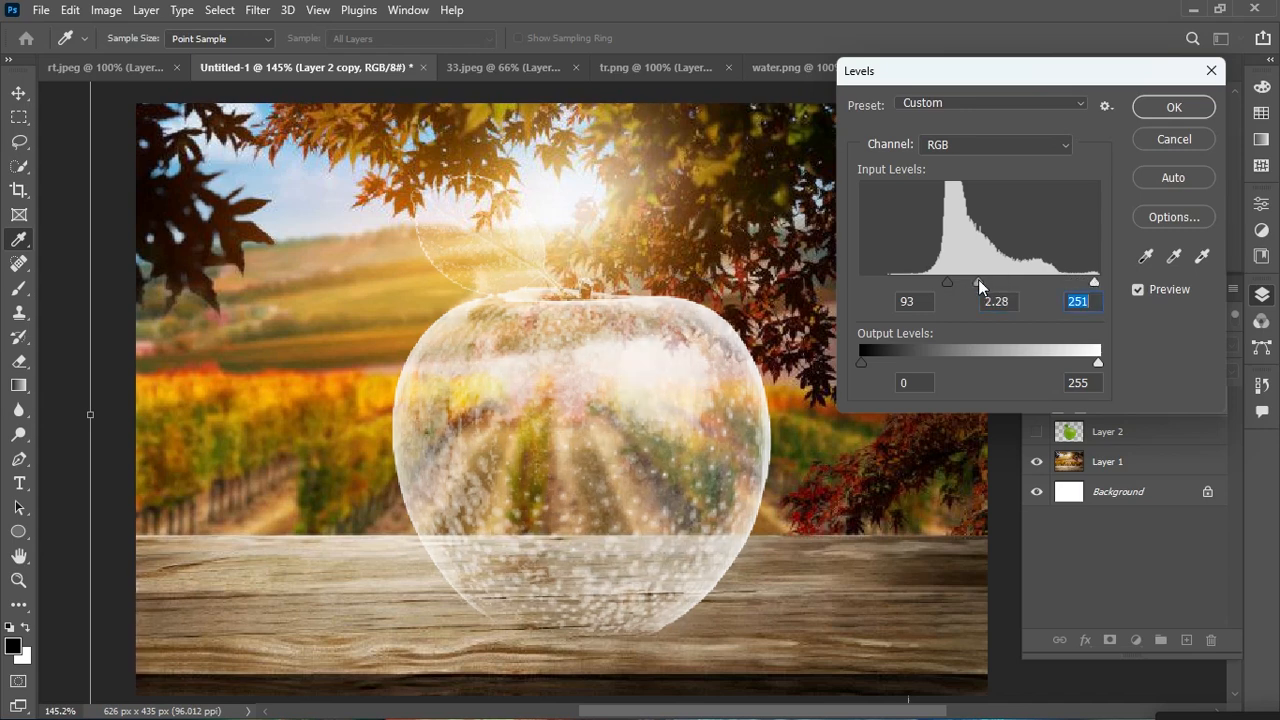
left_click(1174, 106)
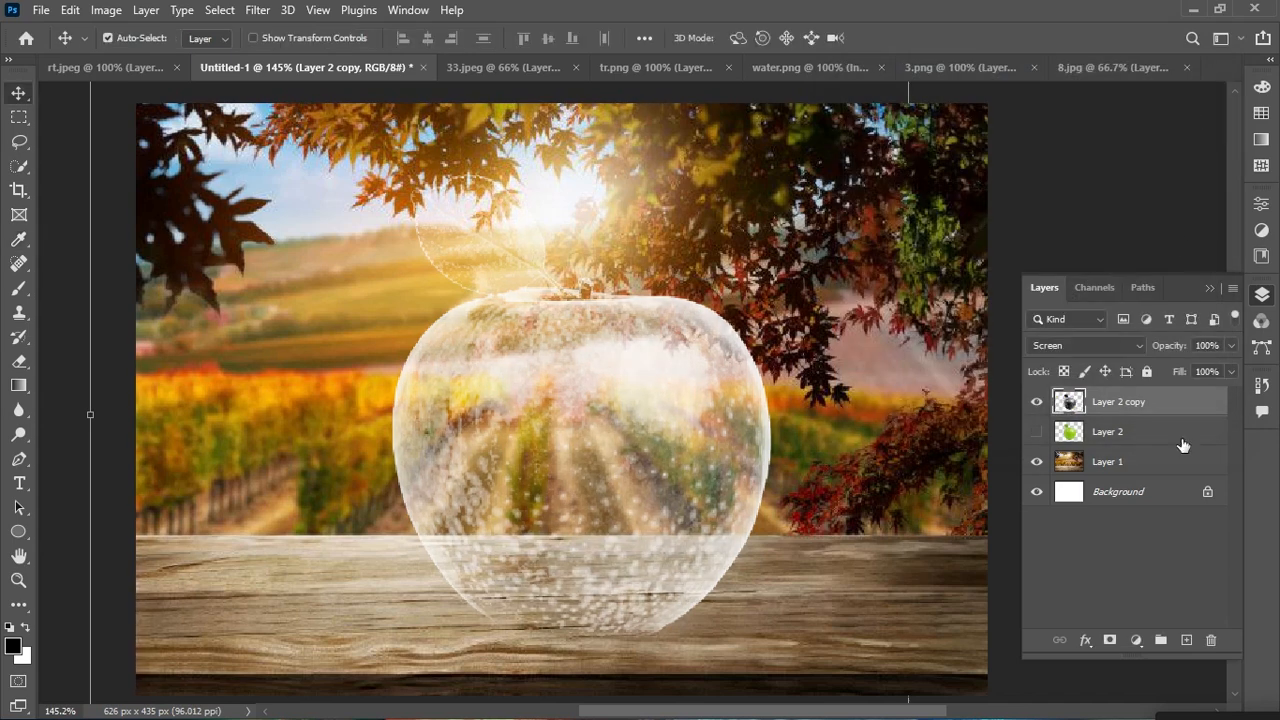
- Add a layer mask to the Screen apple copy and paint out its leaf with a 62 px black brush
left_click(1108, 642)
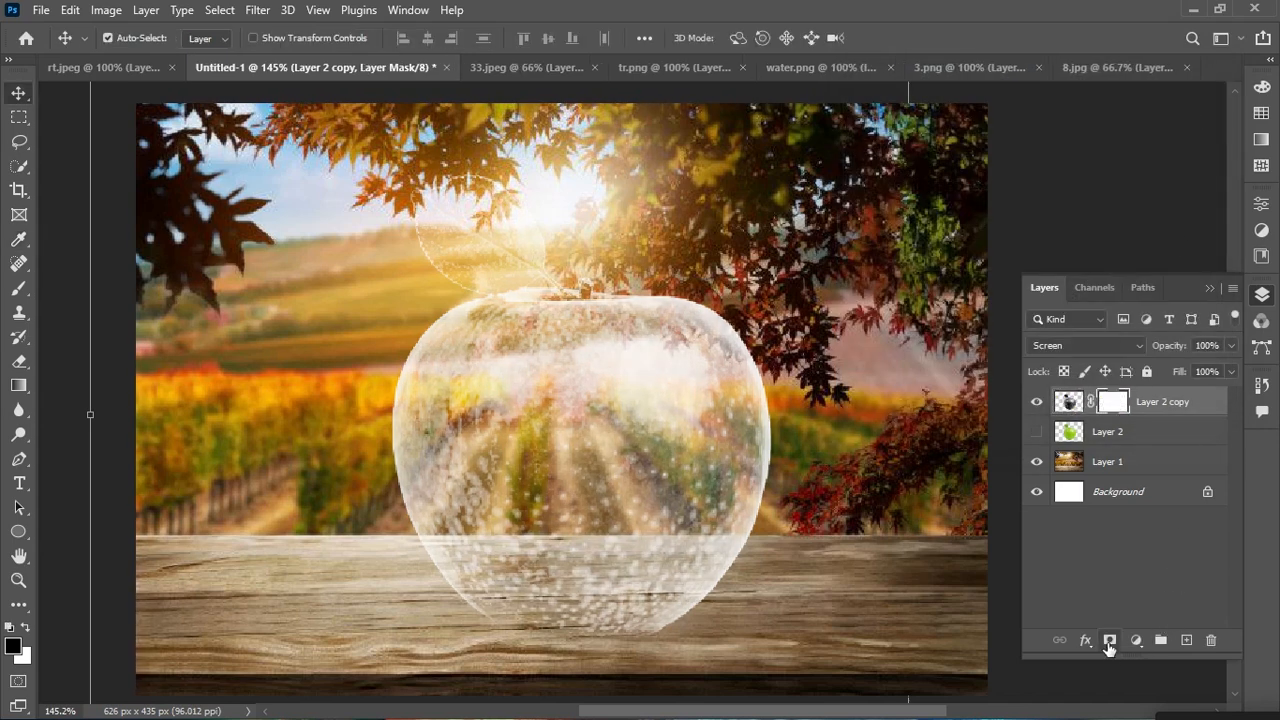
left_click(16, 293)
left_click(88, 290)
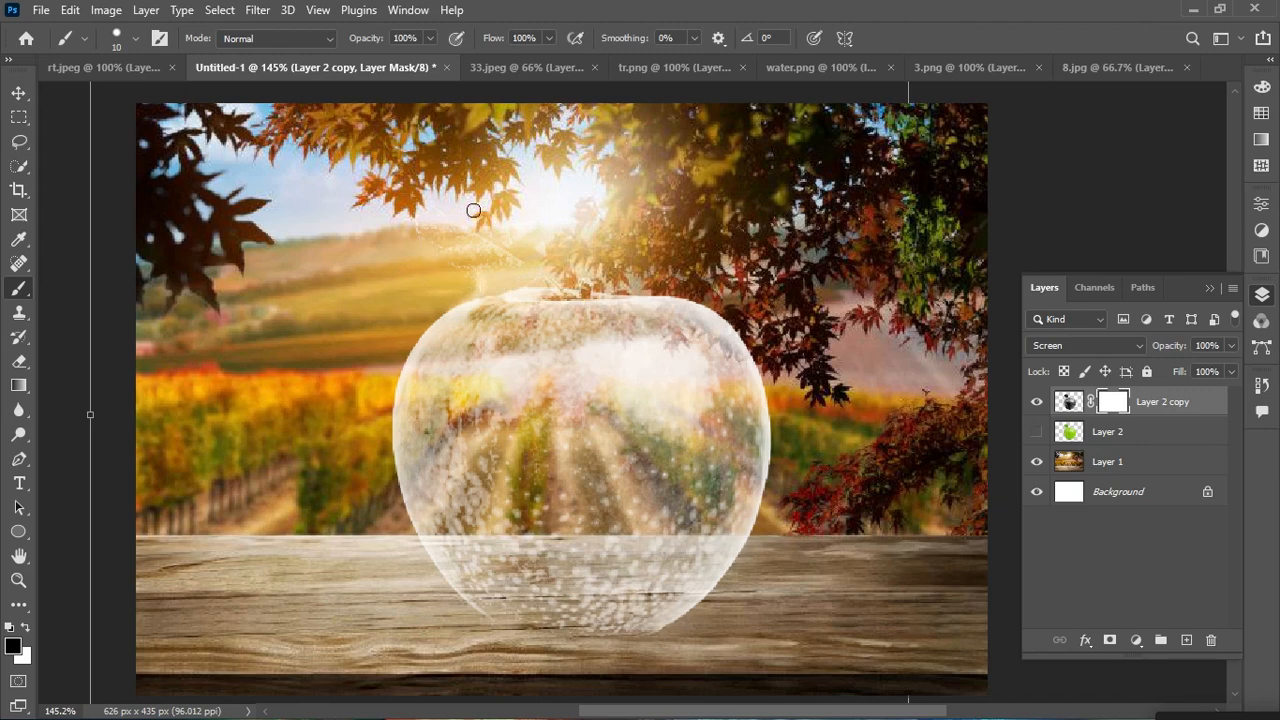
left_click(136, 38)
left_click(144, 39)
left_click_drag(471, 220, 546, 240)
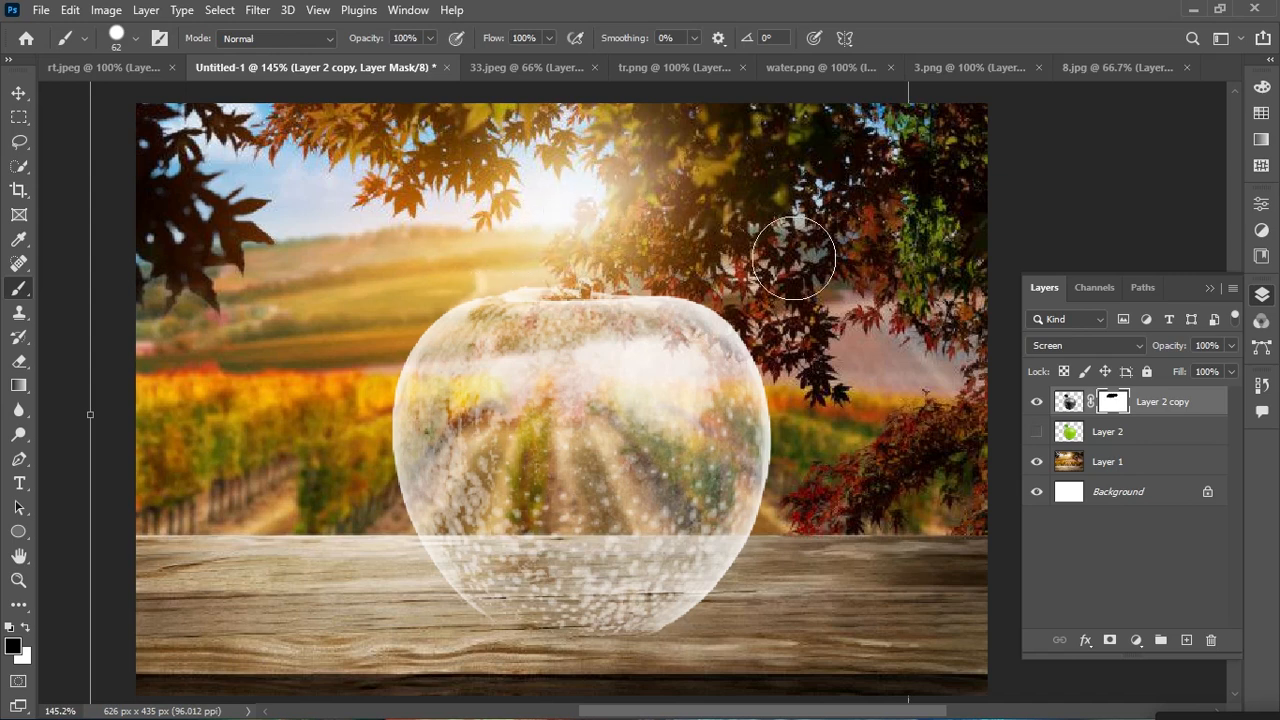
- Show the green apple in Layer 2, add a mask and paint away its upper body, keeping the leaf, stem and green base
left_click(1036, 432)
left_click(1115, 432)
left_click(1109, 640)
left_click(530, 336)
mouse_move(530, 336)
left_mouse_down()
mouse_move(486, 337)
mouse_move(630, 330)
mouse_move(770, 365)
mouse_move(720, 410)
left_mouse_up()
left_click_drag(400, 483, 586, 443)
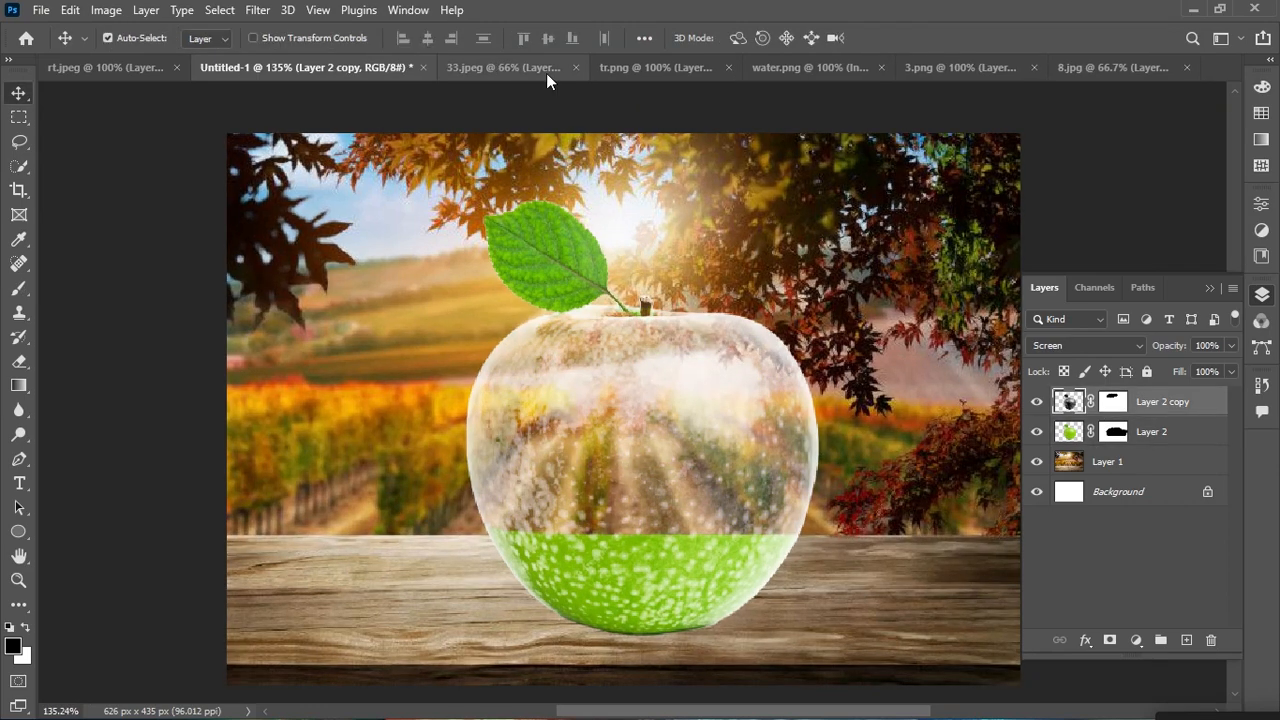
- Bring the cut apple slice into the composition and scale it to about 123% to match the apple's width
left_click(580, 67)
mouse_move(582, 339)
left_mouse_down()
mouse_move(390, 188)
mouse_move(290, 70)
mouse_move(603, 374)
mouse_move(656, 480)
left_mouse_up()
key("ctrl+t")
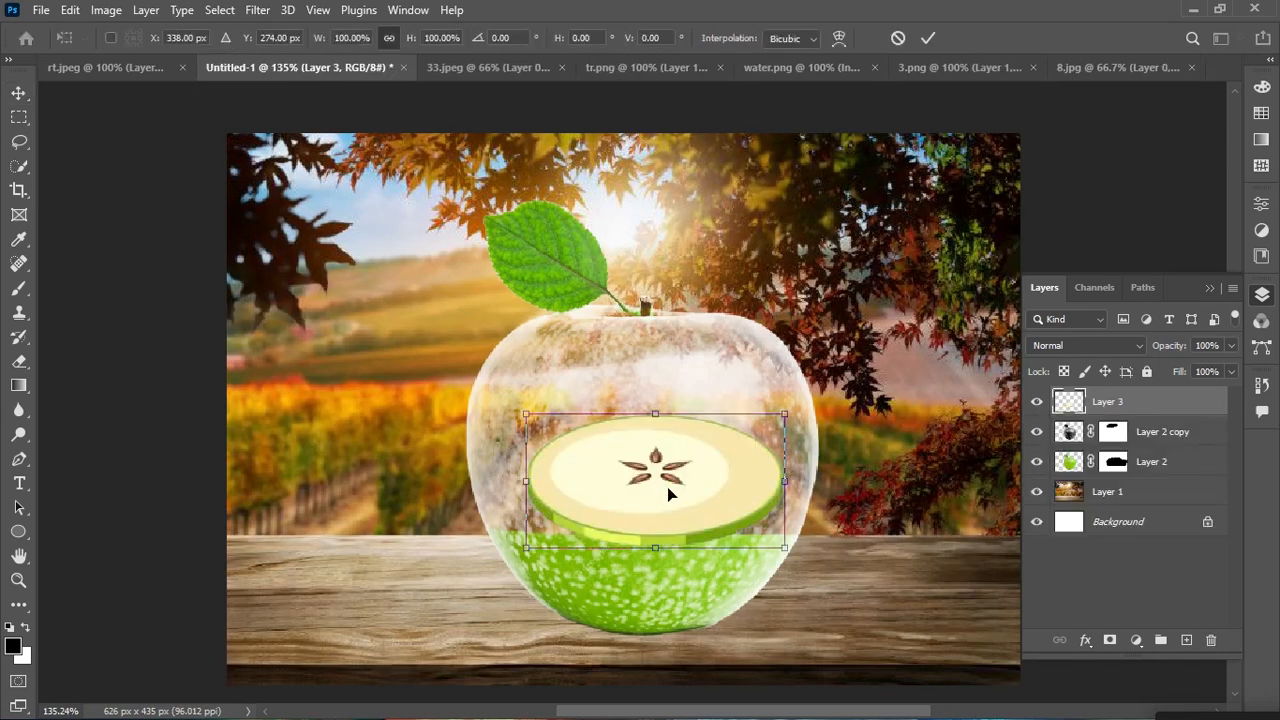
left_click_drag(785, 485, 809, 486)
left_click_drag(728, 484, 702, 507)
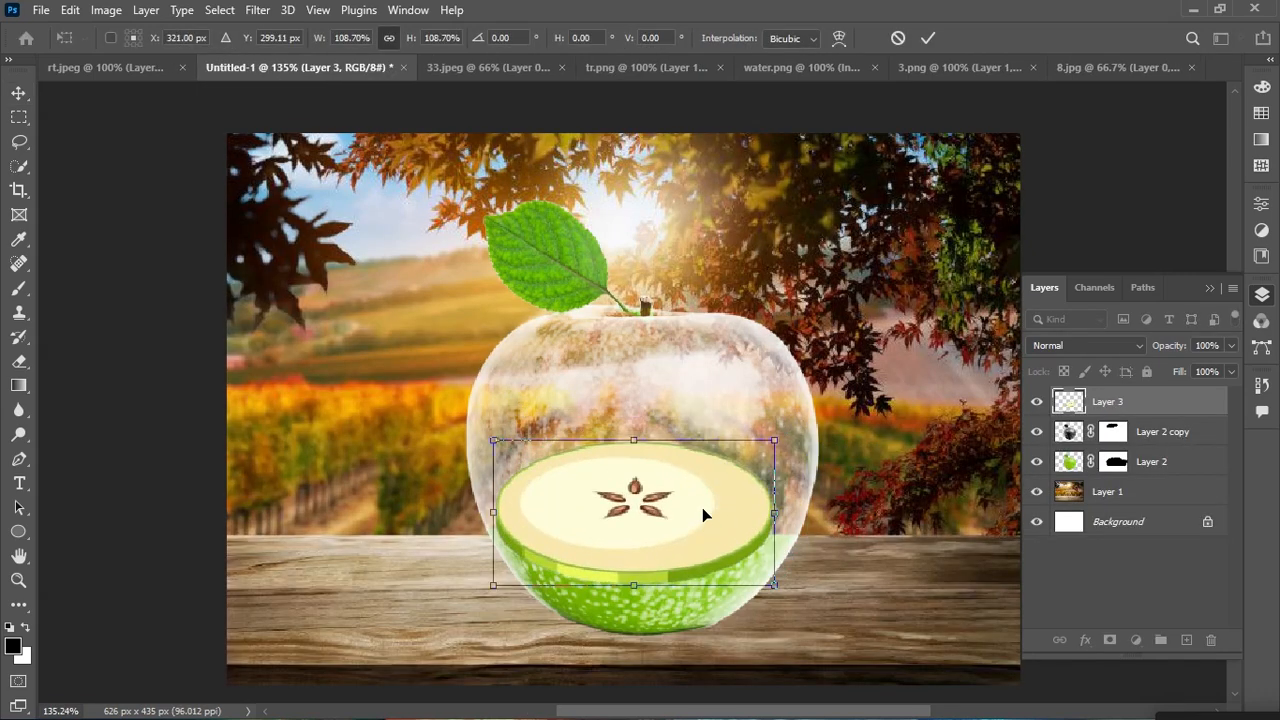
left_click_drag(776, 522, 803, 527)
left_click_drag(497, 510, 486, 510)
- Flatten the slice into a thin ellipse, rotate it about 2.8° and seat it on the rim of the green base
right_click(614, 505)
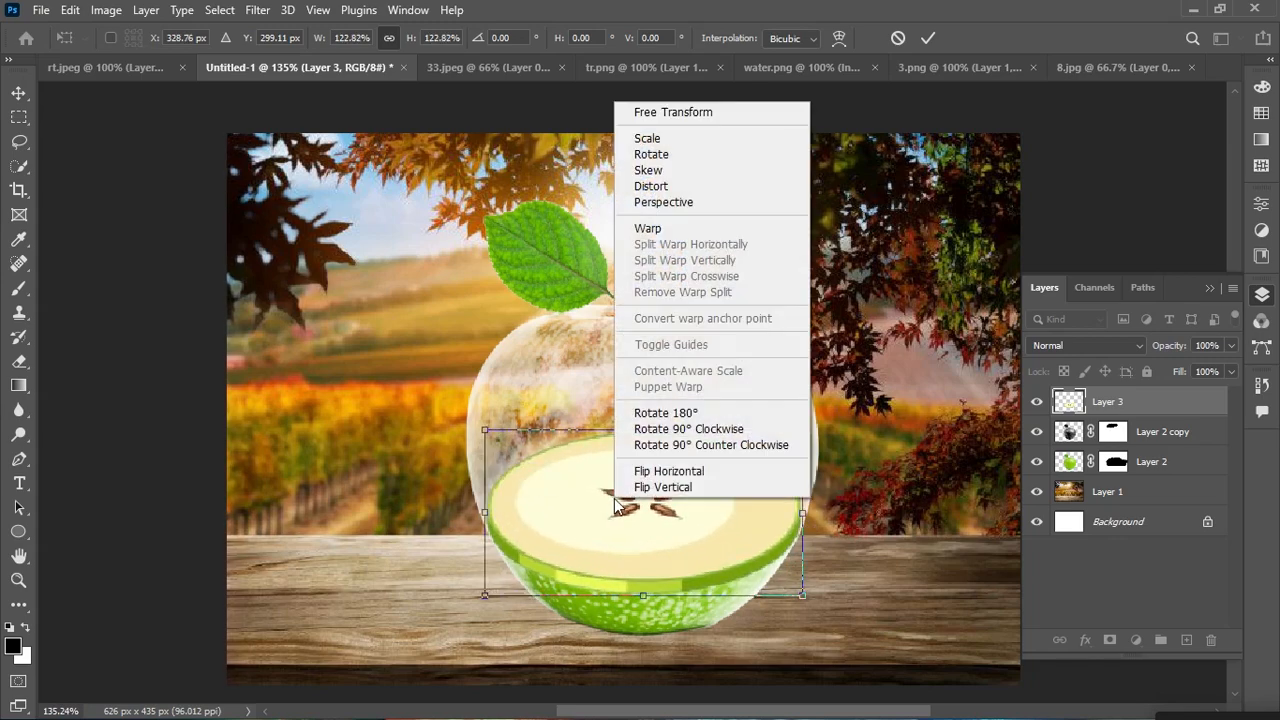
left_click(651, 186)
left_click_drag(644, 432, 666, 527)
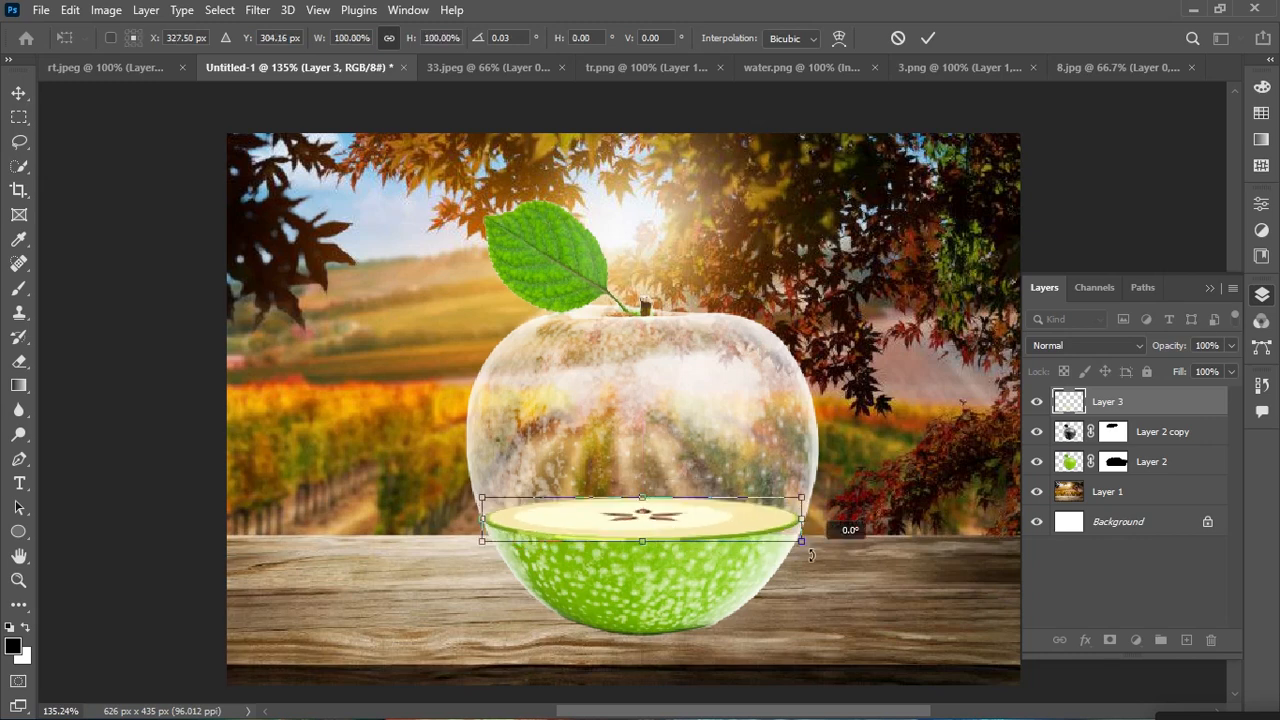
left_click_drag(811, 557, 810, 566)
left_click_drag(624, 523, 624, 540)
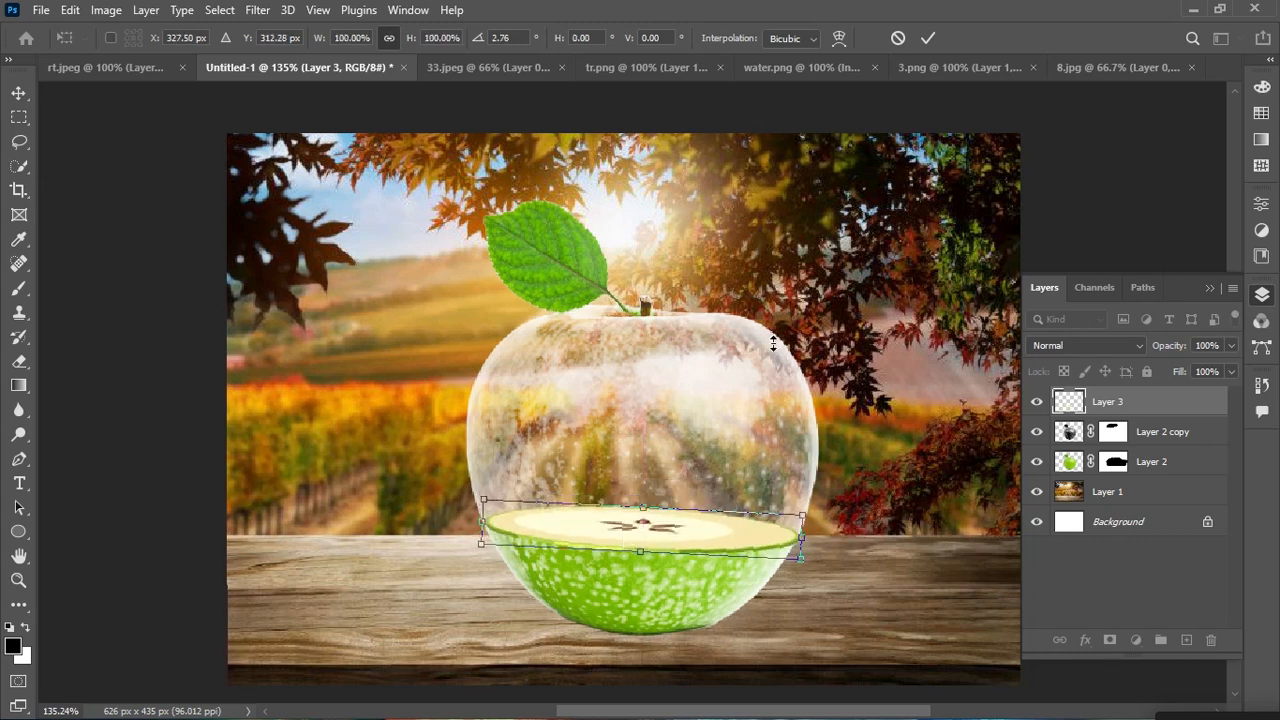
left_click(928, 38)
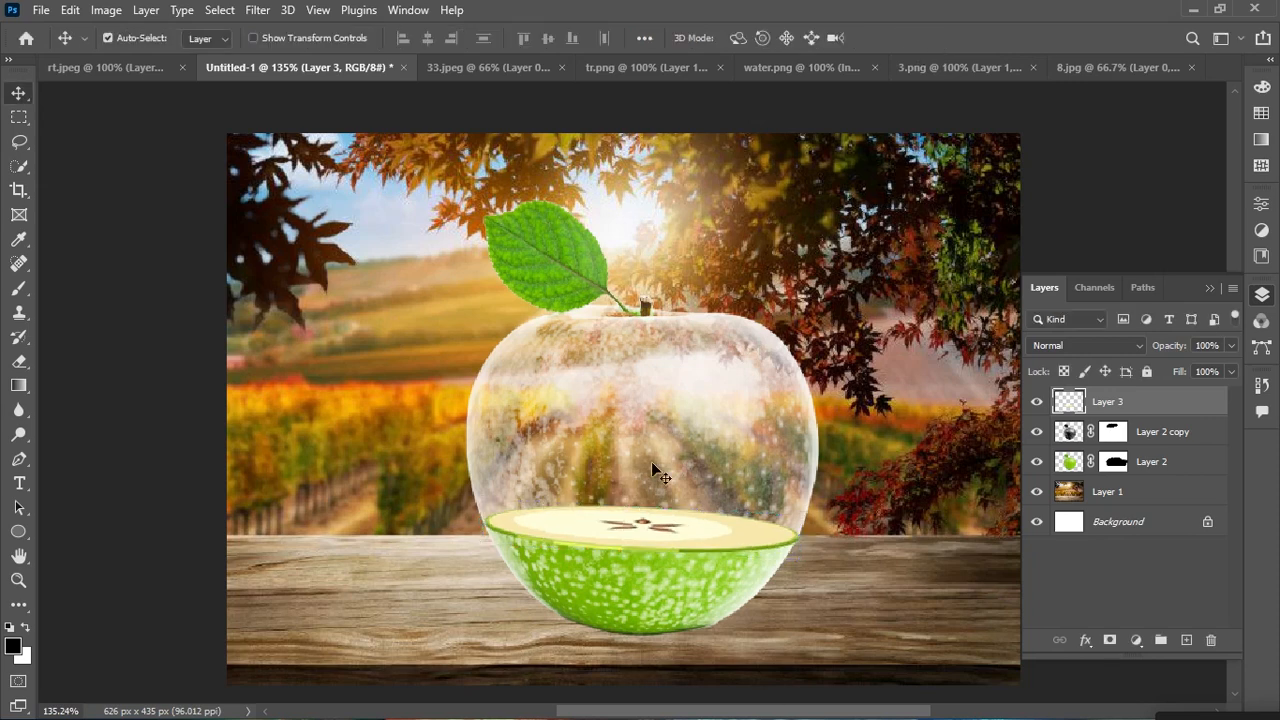
- Paint out the white speckles over the green base on the Layer 2 copy mask with a 120 px brush
left_click(1114, 431)
left_click(19, 288)
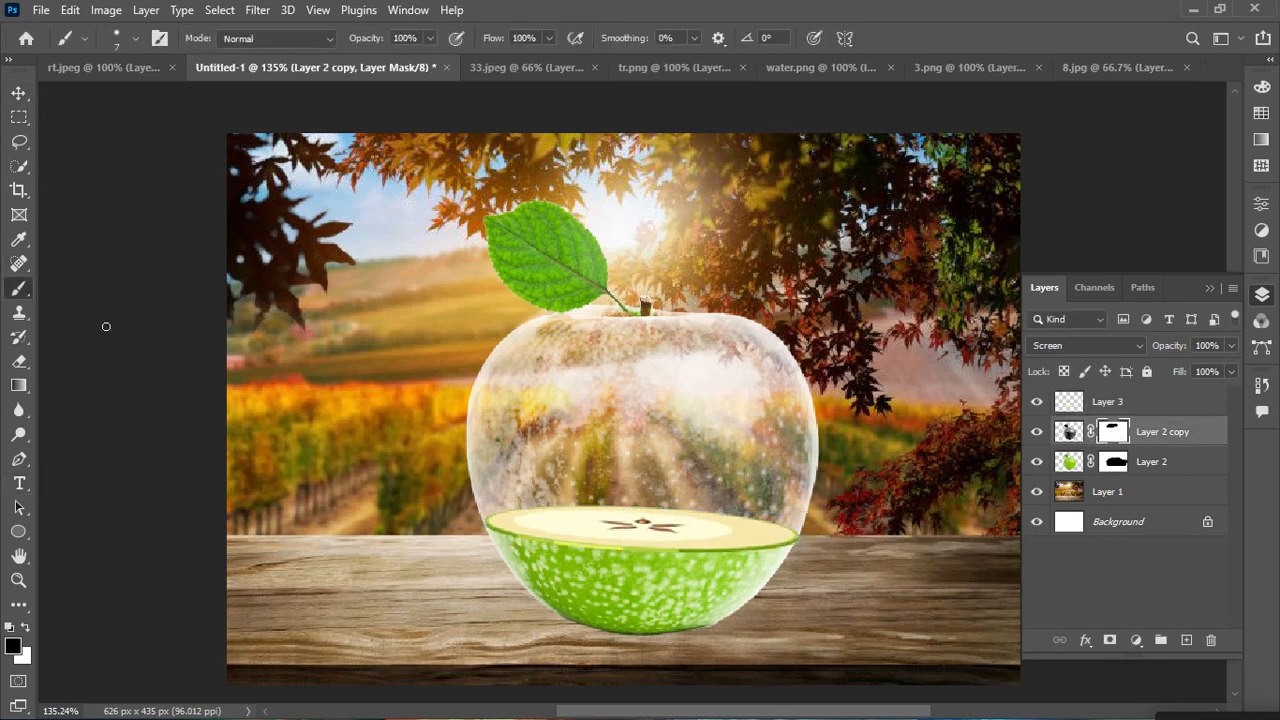
left_click(138, 39)
left_click_drag(110, 92, 147, 92)
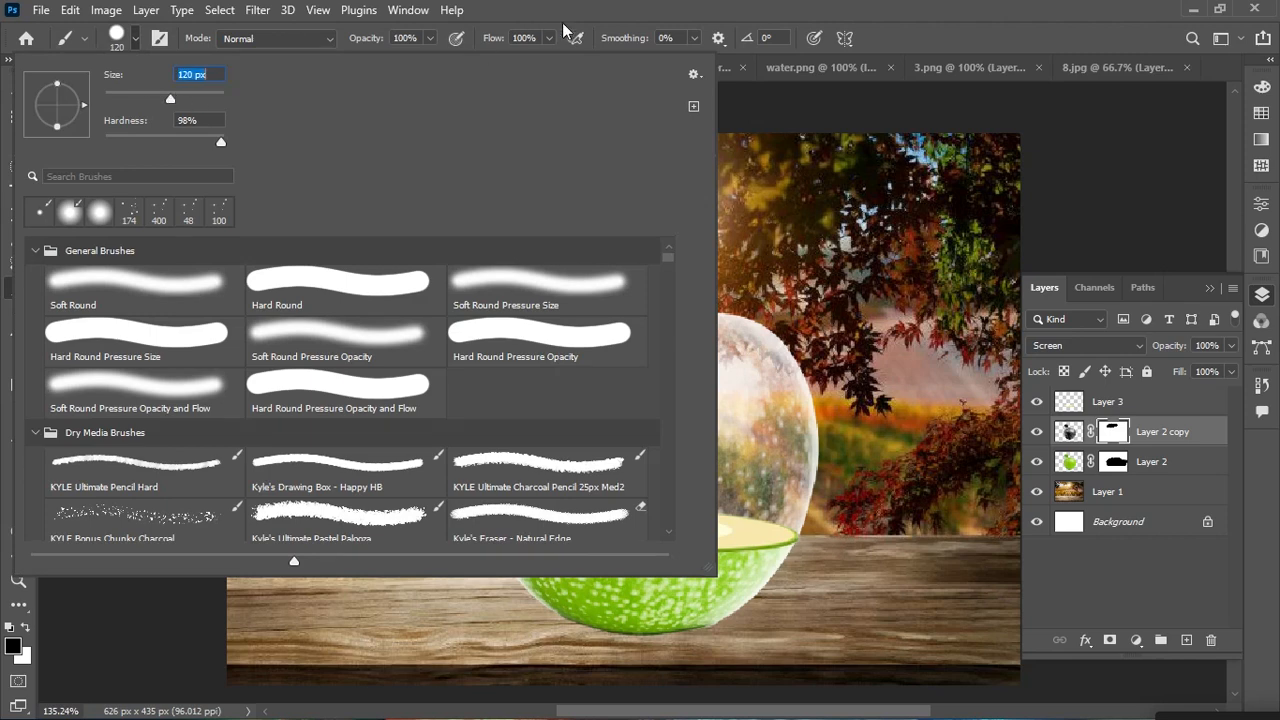
key("Return")
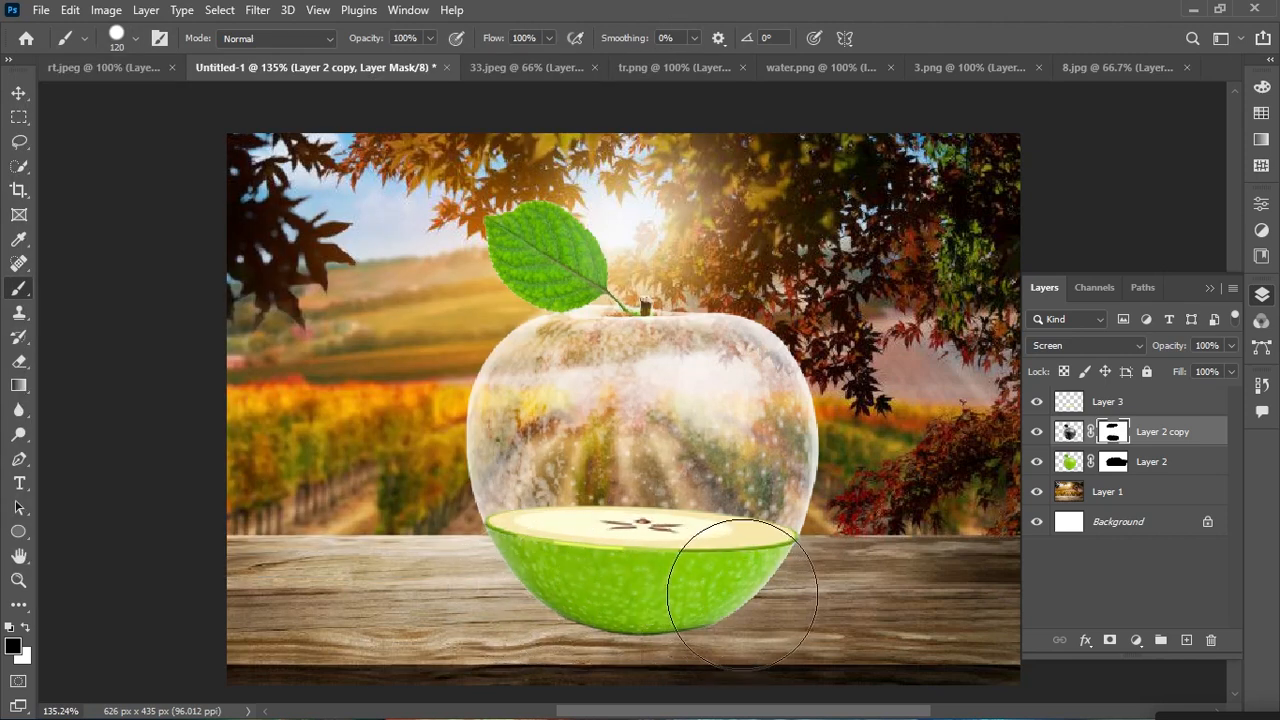
- Copy the whole water.png image and paste it into the apple composition above the slice layer
left_click(1145, 404)
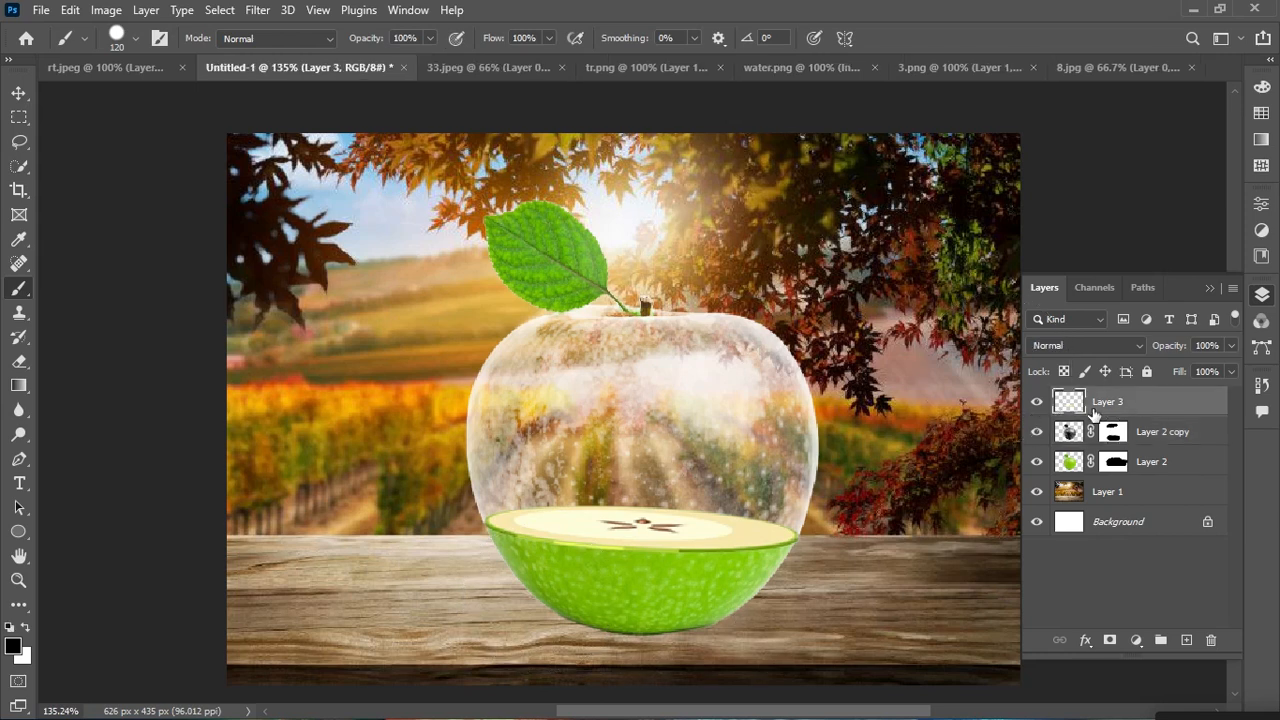
key("v")
left_click(781, 69)
key("ctrl+a")
key("ctrl+c")
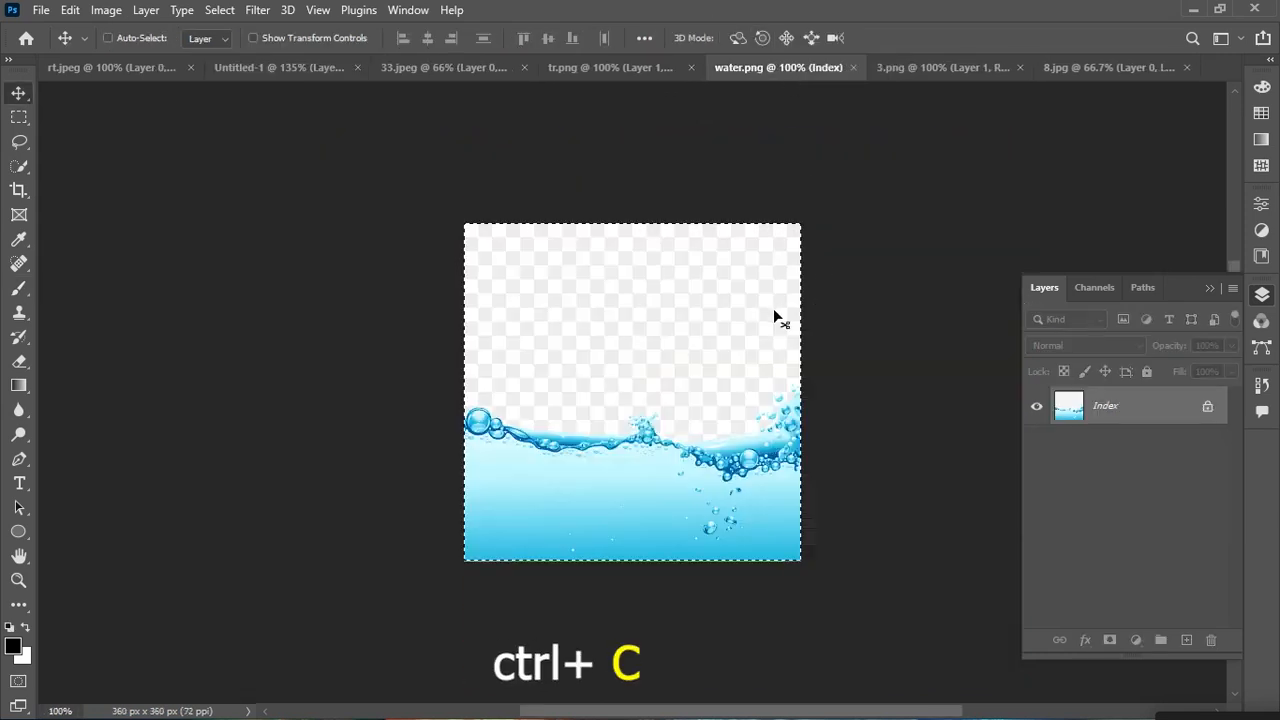
left_click(323, 67)
key("ctrl+v")
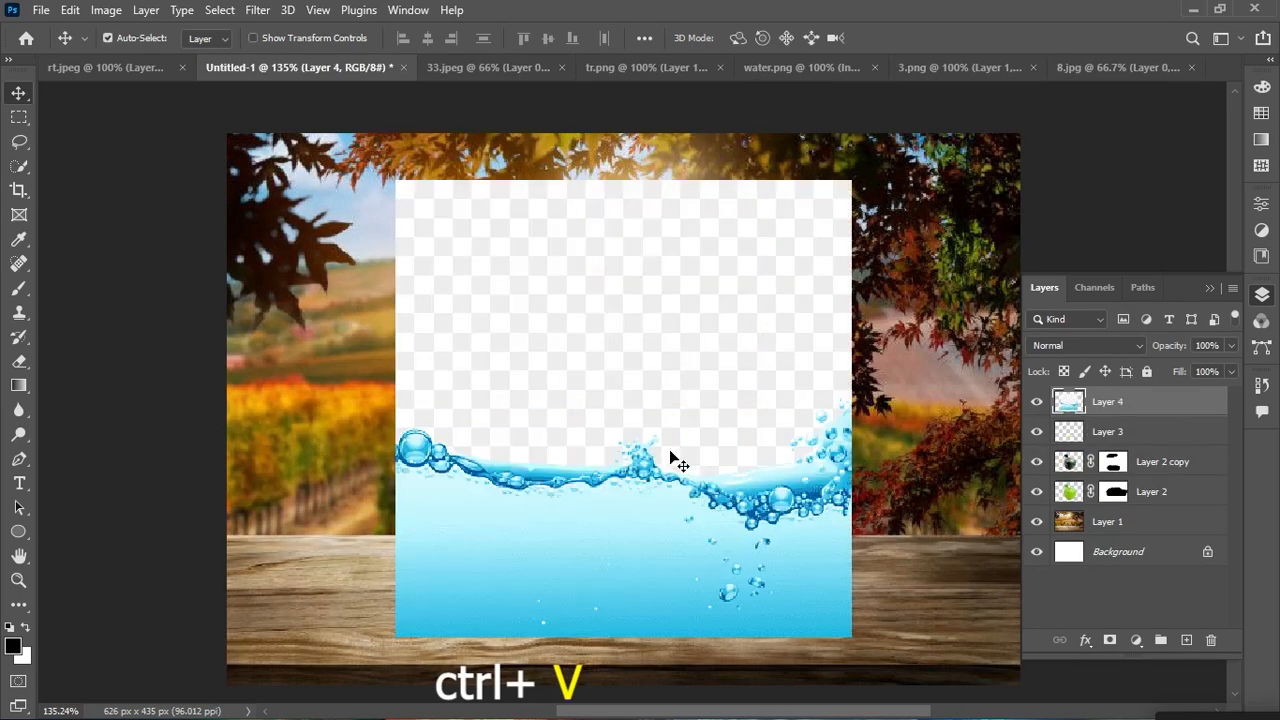
- Lower the water layer's opacity to 27%, then scale and move it to span the glass apple's width above the slice
left_click_drag(674, 509, 682, 462)
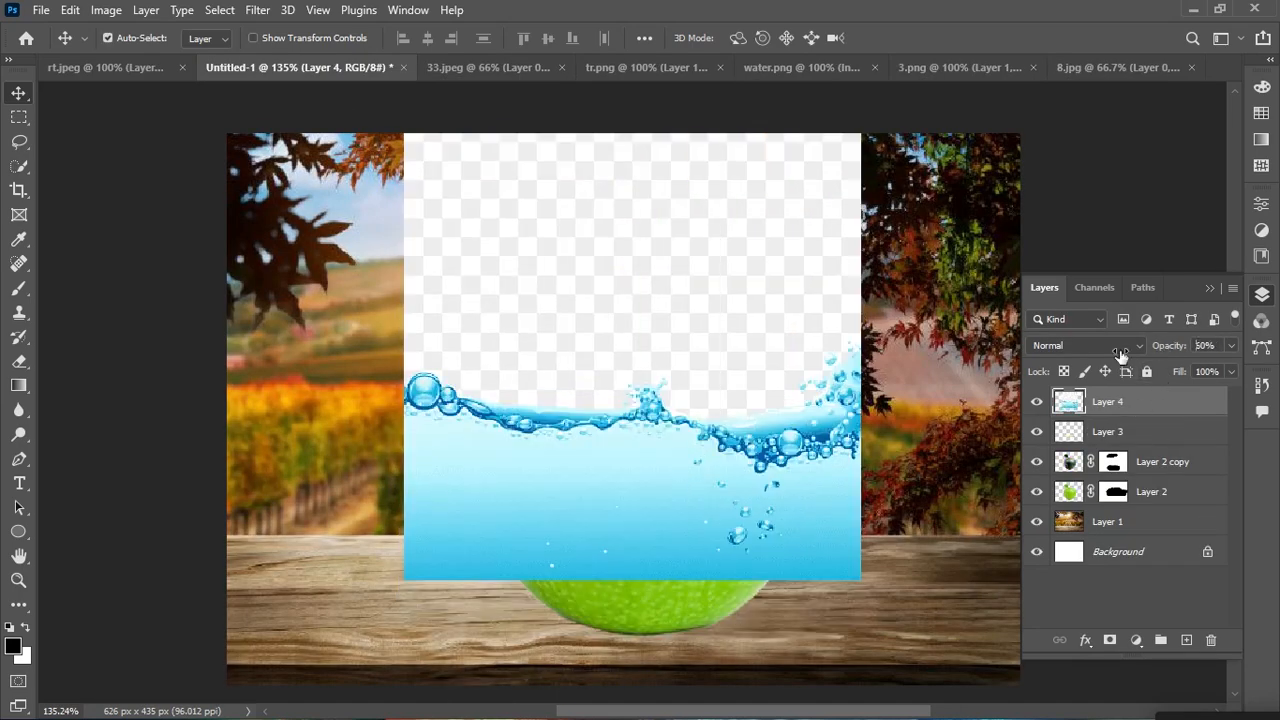
left_click_drag(1120, 355, 1092, 363)
left_click_drag(687, 516, 685, 501)
key("ctrl+t")
left_click_drag(862, 325, 826, 328)
left_click_drag(406, 325, 465, 326)
left_click_drag(575, 428, 581, 454)
left_click(928, 38)
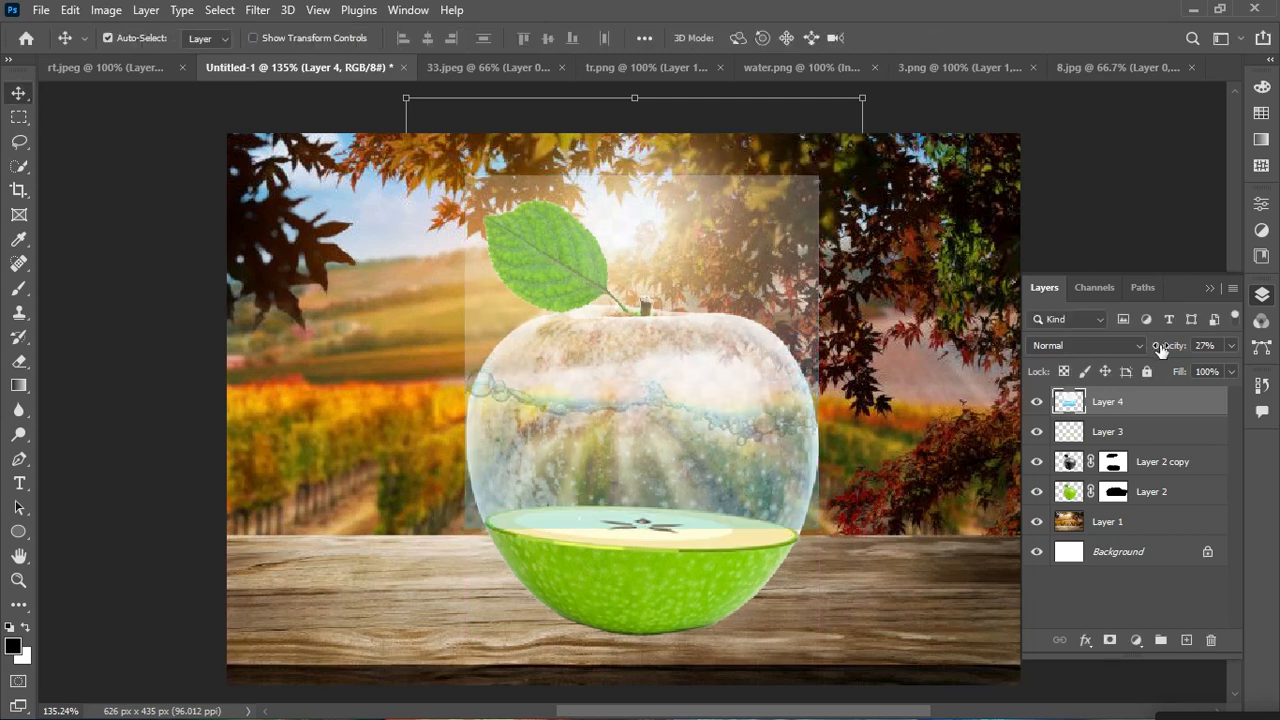
- Set the water layer's opacity to 70% and mask out everything above the waterline and outside the apple's sides
key("0")
left_click_drag(1129, 344, 1130, 345)
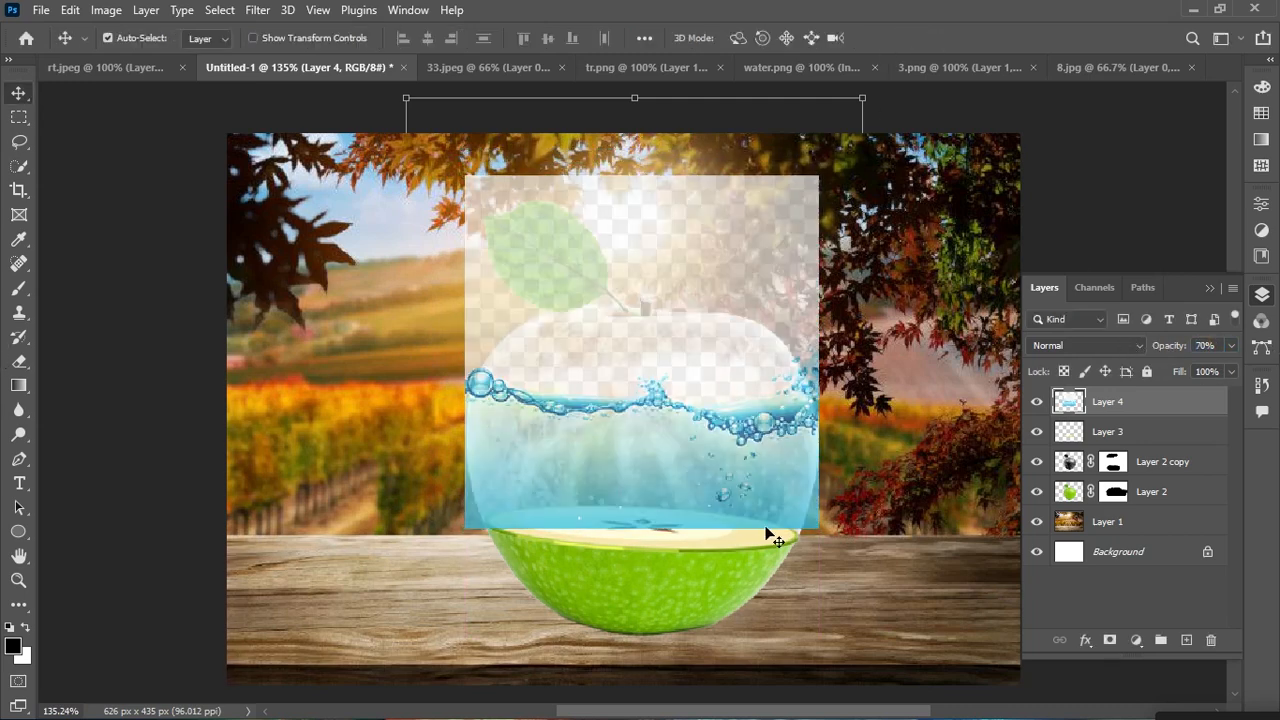
left_click(1108, 640)
left_click(19, 289)
left_click_drag(420, 240, 950, 250)
mouse_move(580, 250)
left_mouse_down()
mouse_move(537, 291)
mouse_move(728, 320)
mouse_move(863, 300)
left_mouse_up()
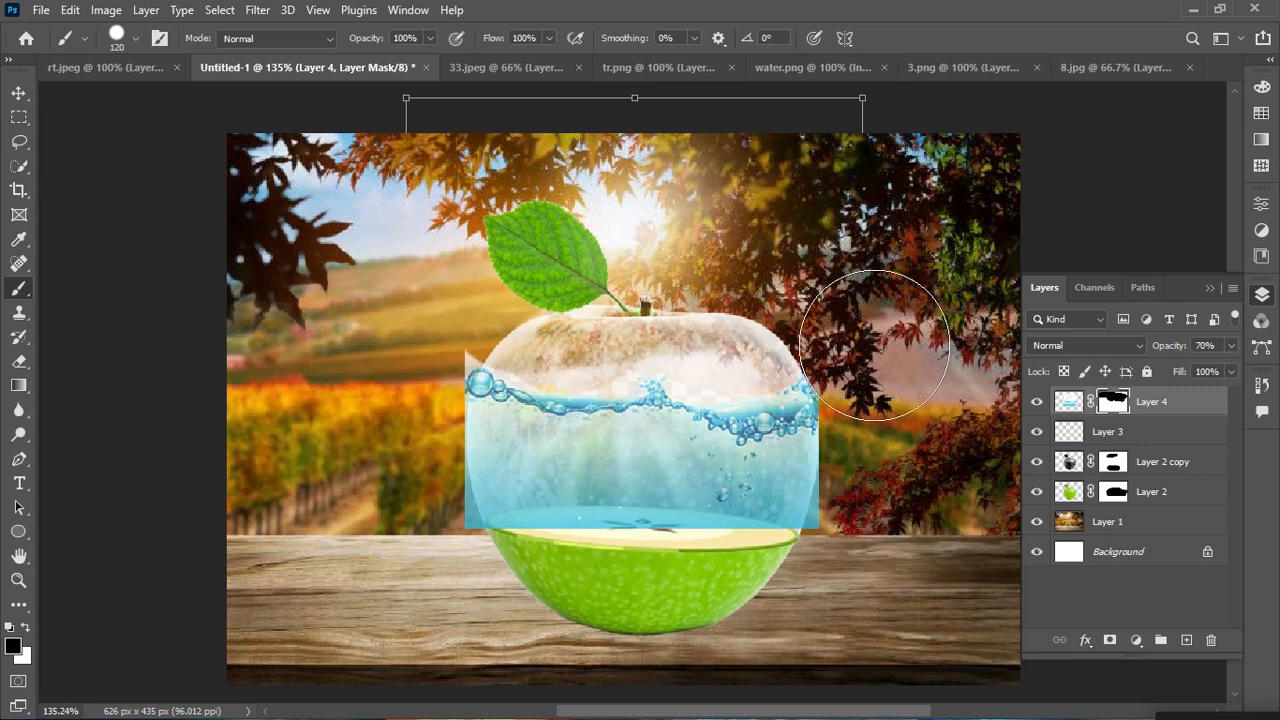
mouse_move(891, 520)
left_mouse_down()
mouse_move(886, 500)
mouse_move(877, 543)
mouse_move(891, 490)
left_mouse_up()
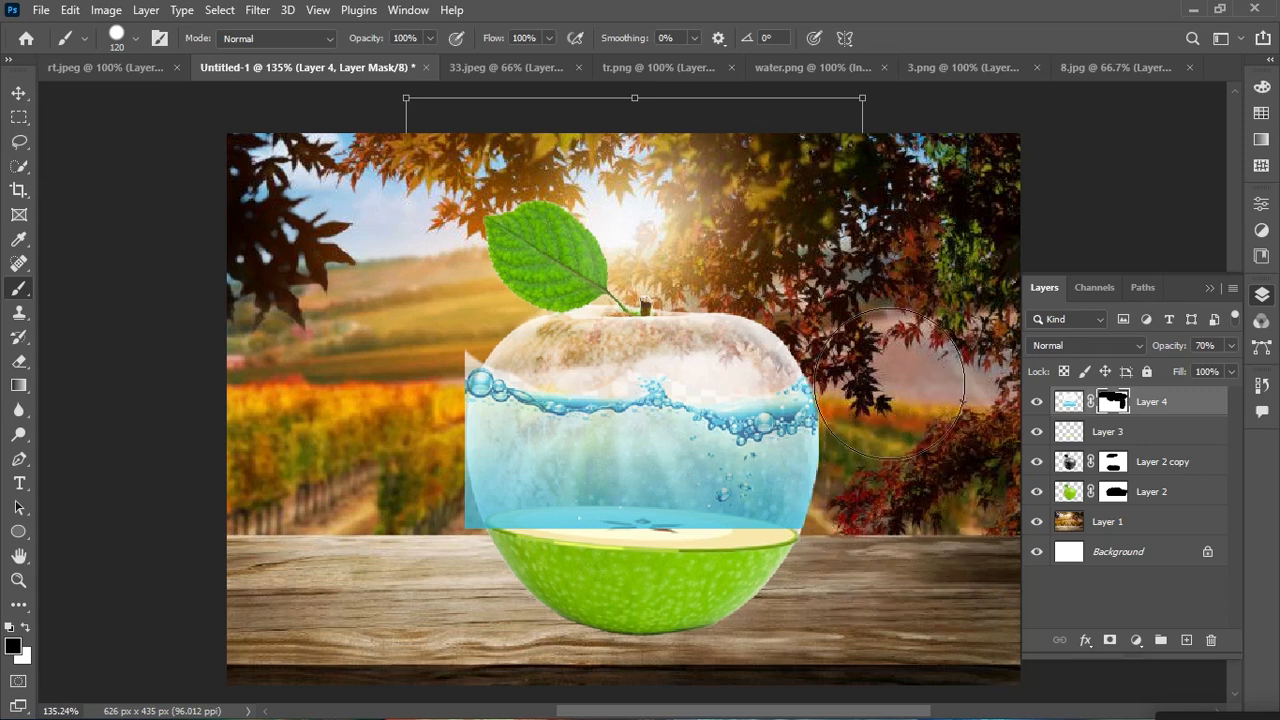
mouse_move(470, 378)
left_mouse_down()
mouse_move(411, 336)
mouse_move(389, 403)
mouse_move(415, 554)
mouse_move(390, 470)
left_mouse_up()
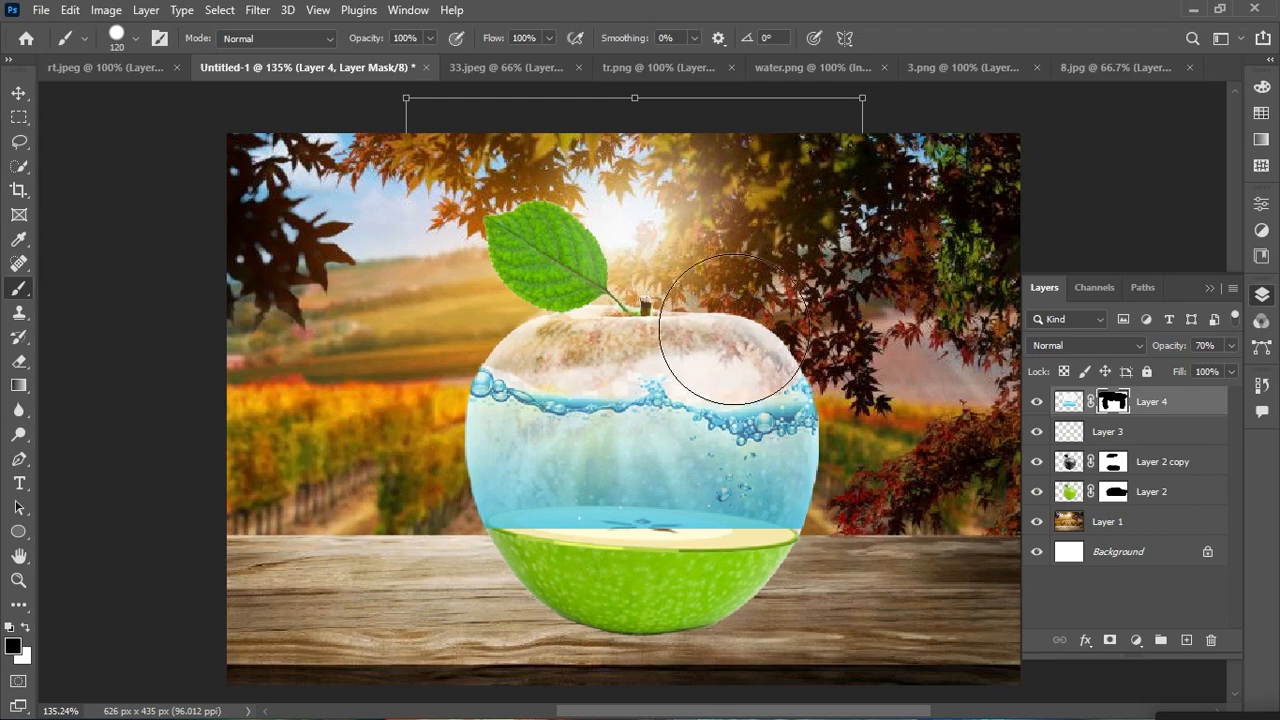
- Reduce the brush size to 48 px
left_click(121, 40)
left_click_drag(140, 93, 134, 97)
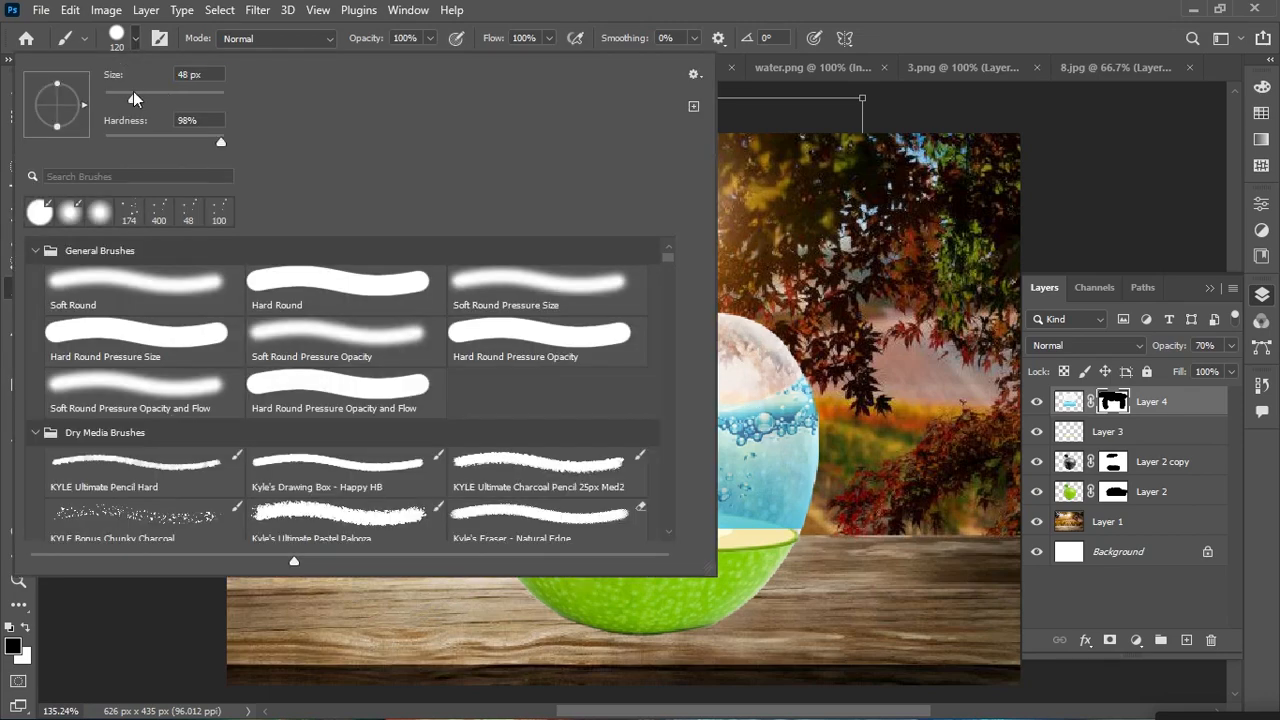
left_click(612, 13)
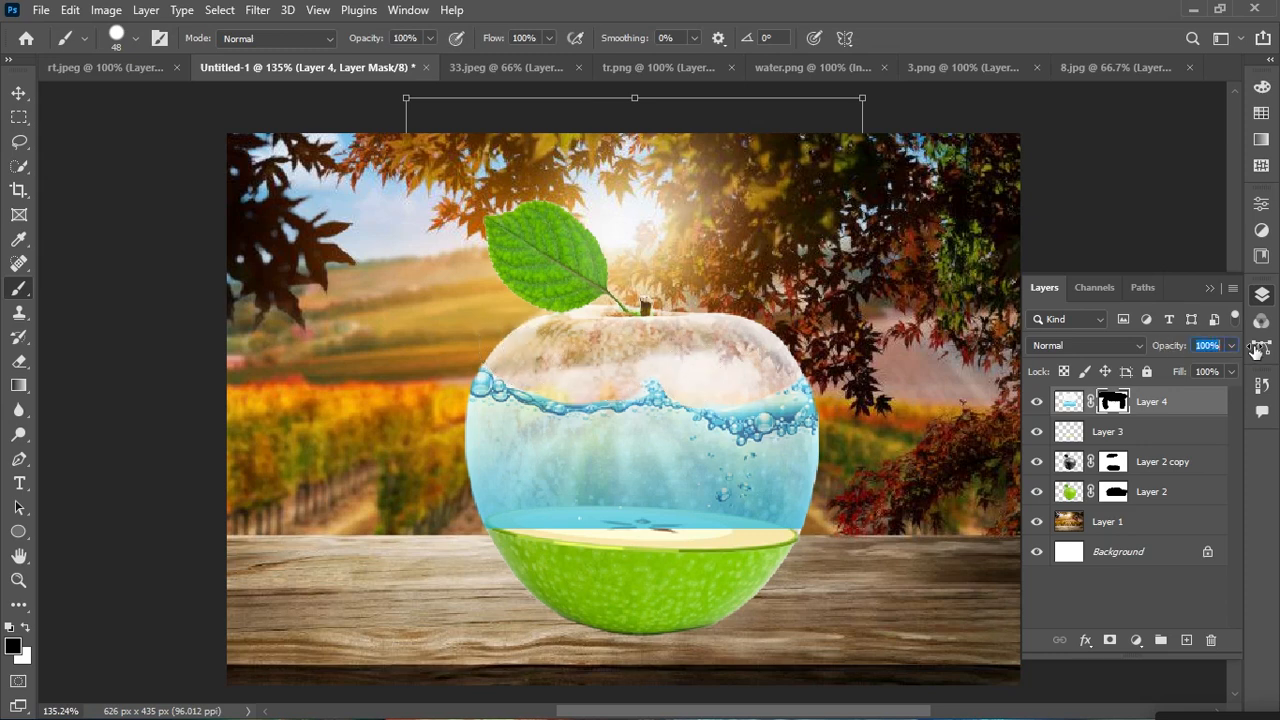
- Set the water layer's opacity to 100% and its fill to 70%
key("Return")
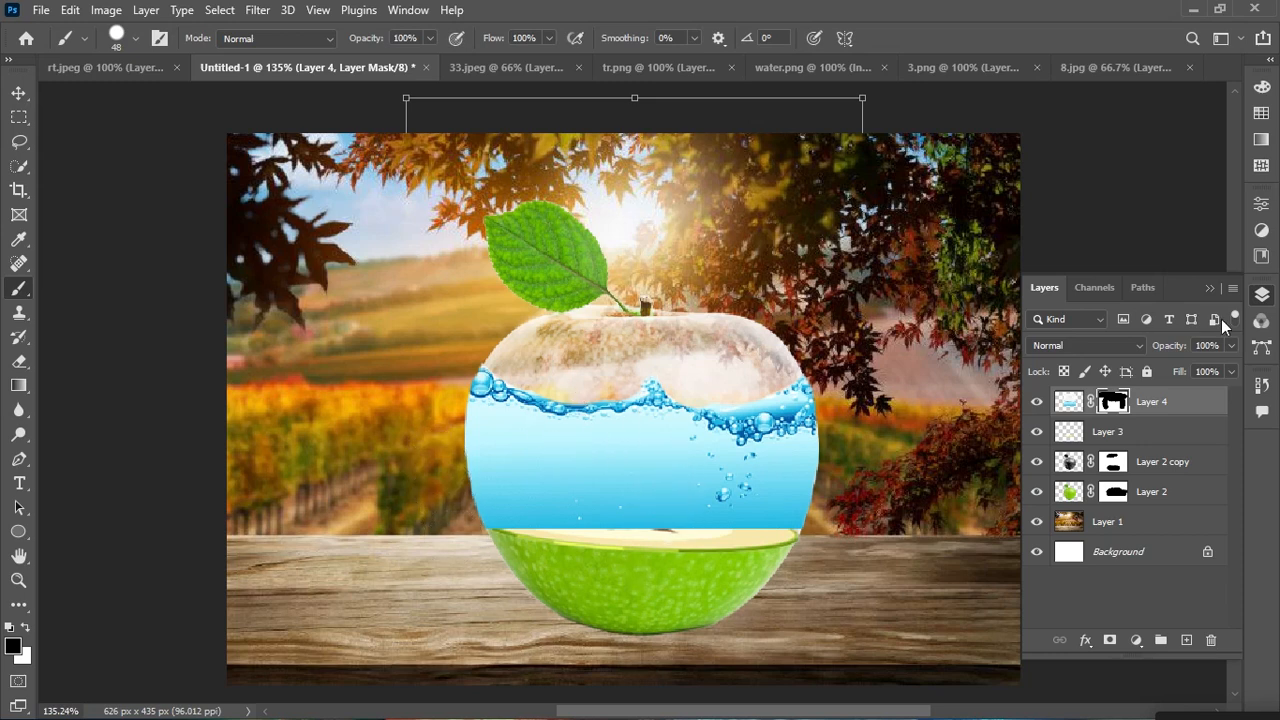
left_click_drag(1162, 378, 1176, 376)
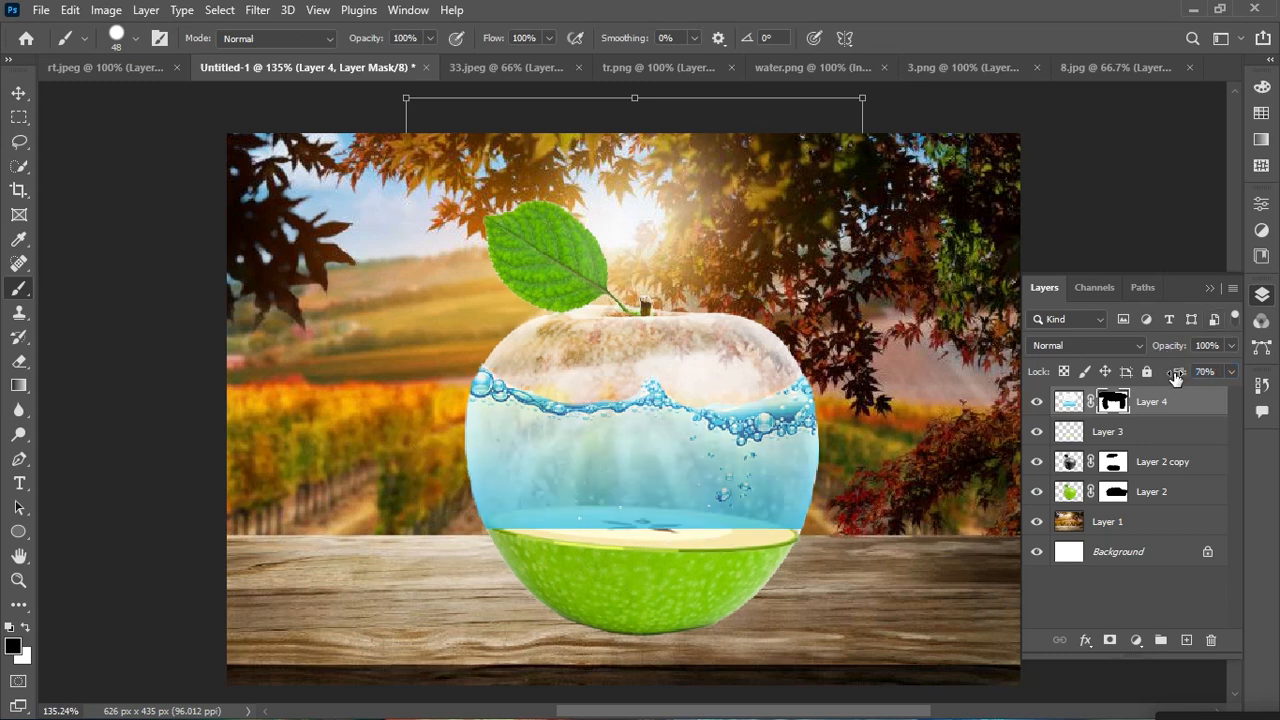
- Mask the water off the cut face of the green apple slice and fine-tune the water layer's fill
mouse_move(607, 538)
left_mouse_down()
mouse_move(512, 548)
mouse_move(555, 533)
mouse_move(711, 546)
mouse_move(595, 554)
mouse_move(512, 541)
mouse_move(612, 535)
mouse_move(775, 557)
mouse_move(689, 541)
left_mouse_up()
key("ctrl+z")
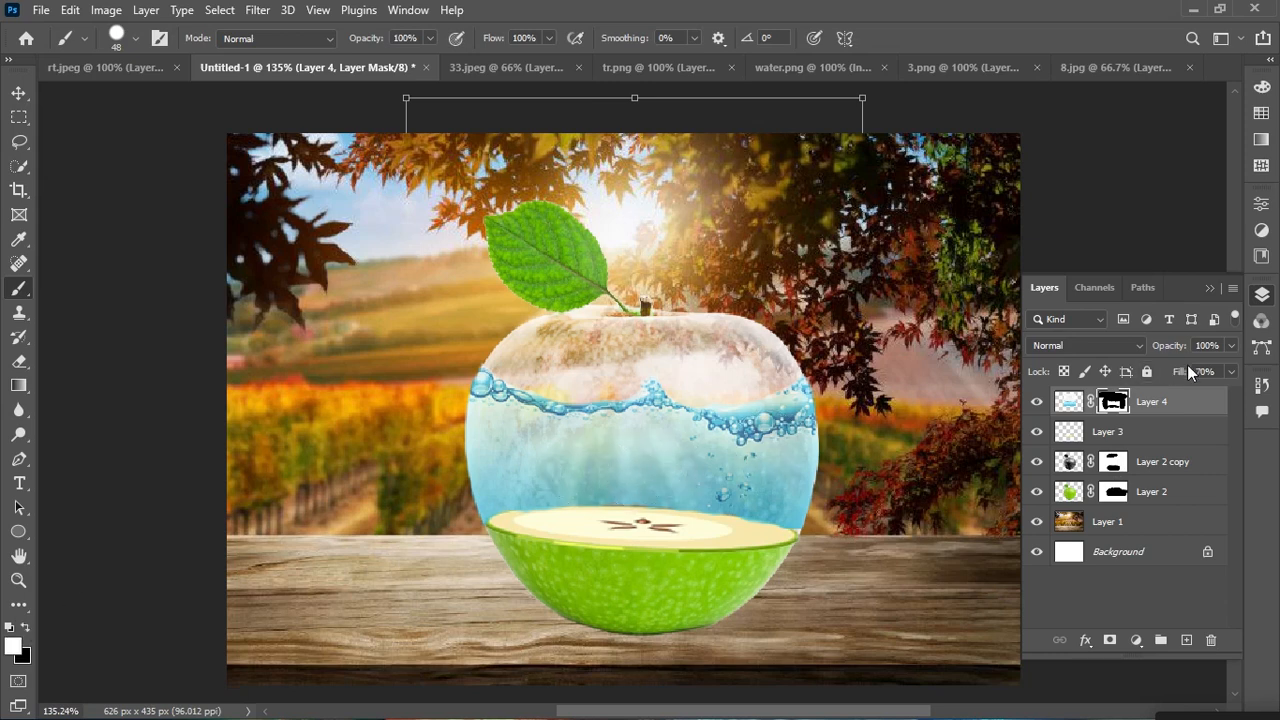
left_click_drag(1168, 376, 1167, 350)
- Bring the goldfish from 3.png into the apple composite as a new top layer
left_click(965, 68)
key("v")
left_click_drag(560, 301, 610, 436)
- Scale the goldfish down, flip it horizontally and place it in the water just above the apple slice
key("ctrl+t")
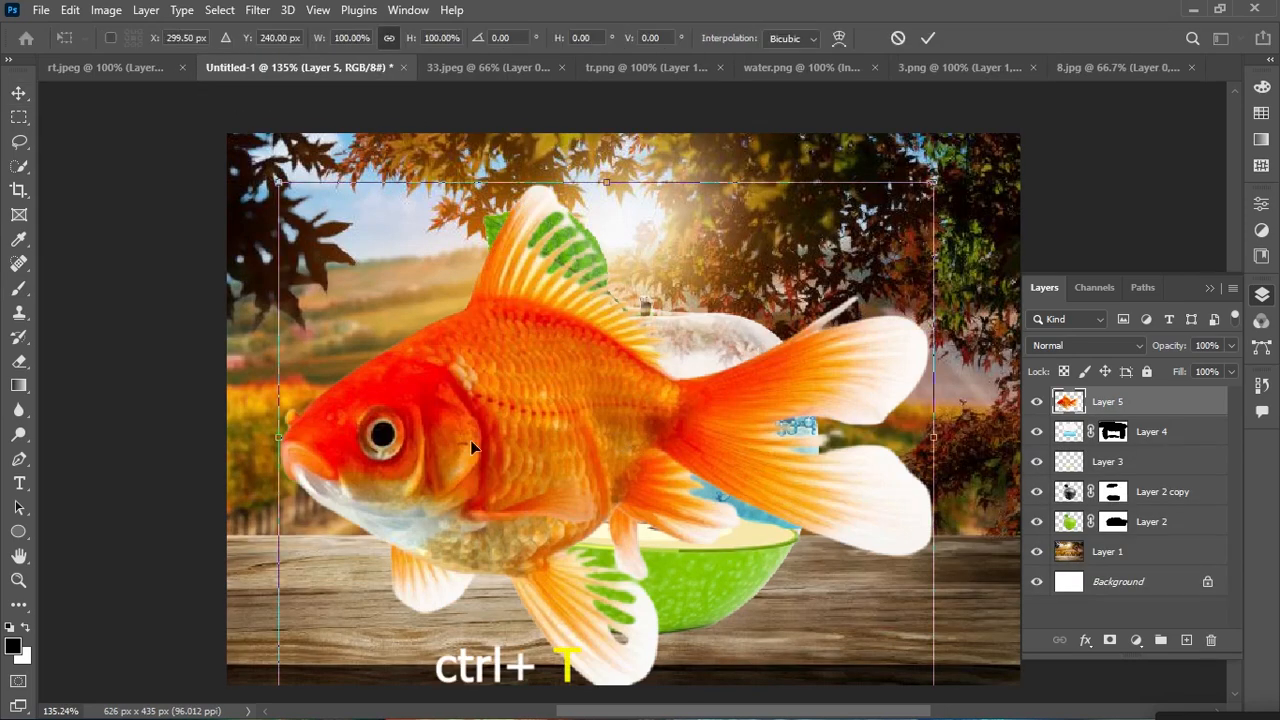
left_click_drag(279, 440, 728, 436)
left_click_drag(823, 431, 670, 485)
left_click_drag(781, 489, 719, 501)
left_click_drag(632, 502, 658, 487)
left_click_drag(749, 473, 685, 483)
right_click(668, 471)
left_click(712, 440)
left_click_drag(694, 488, 684, 488)
left_click(929, 38)
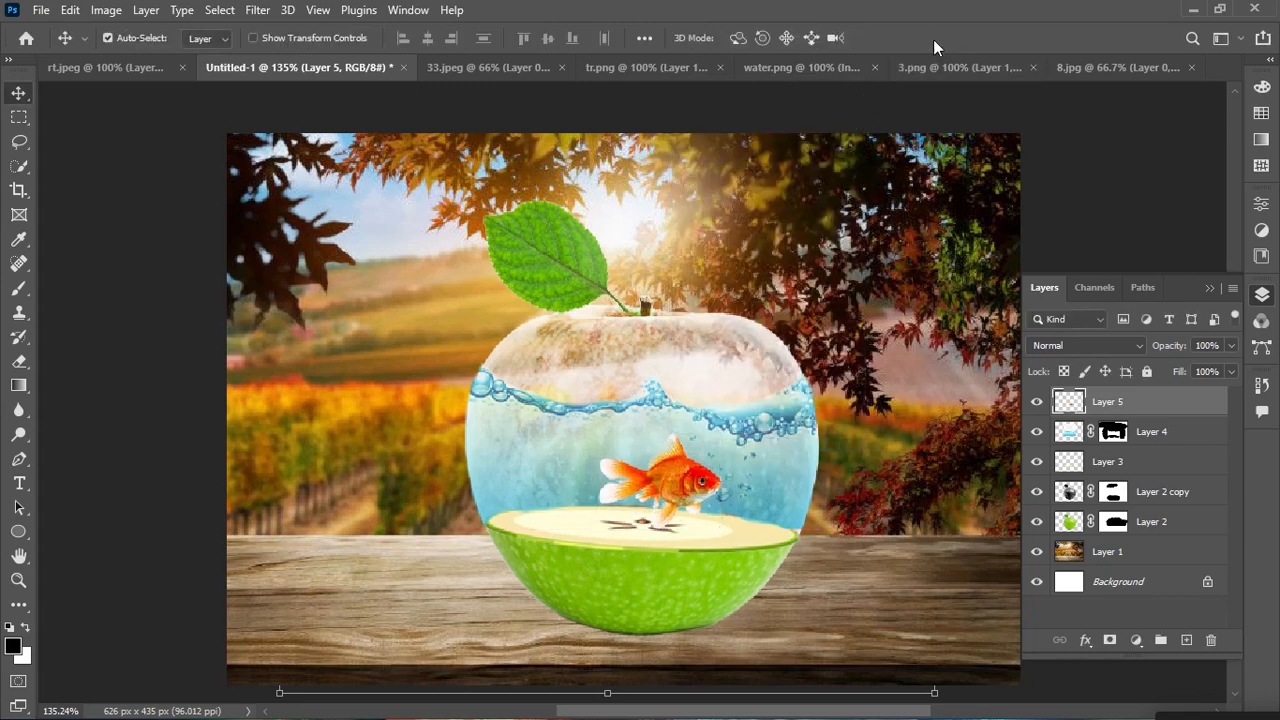
- Set the water layer's opacity to 86% and its fill to 87%
left_click(1220, 420)
left_click_drag(1168, 378, 1217, 374)
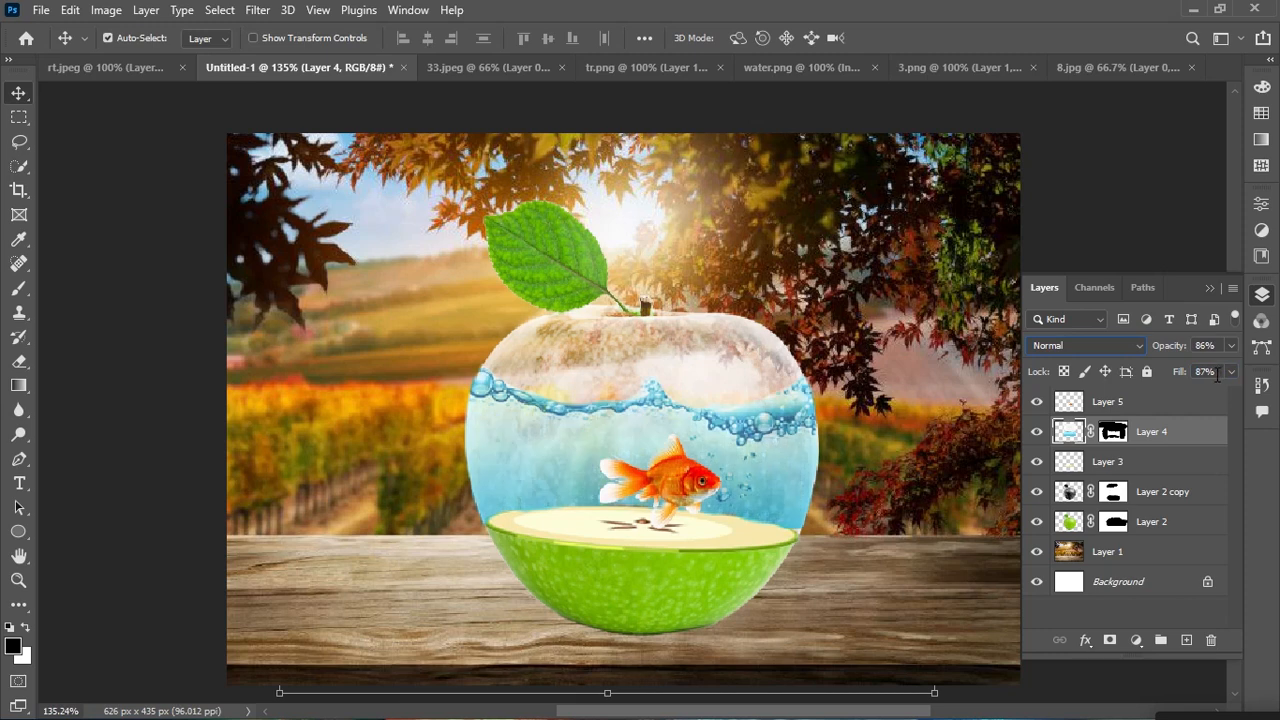
- Merge all layers into one and unlock the resulting background layer
left_click(1137, 410)
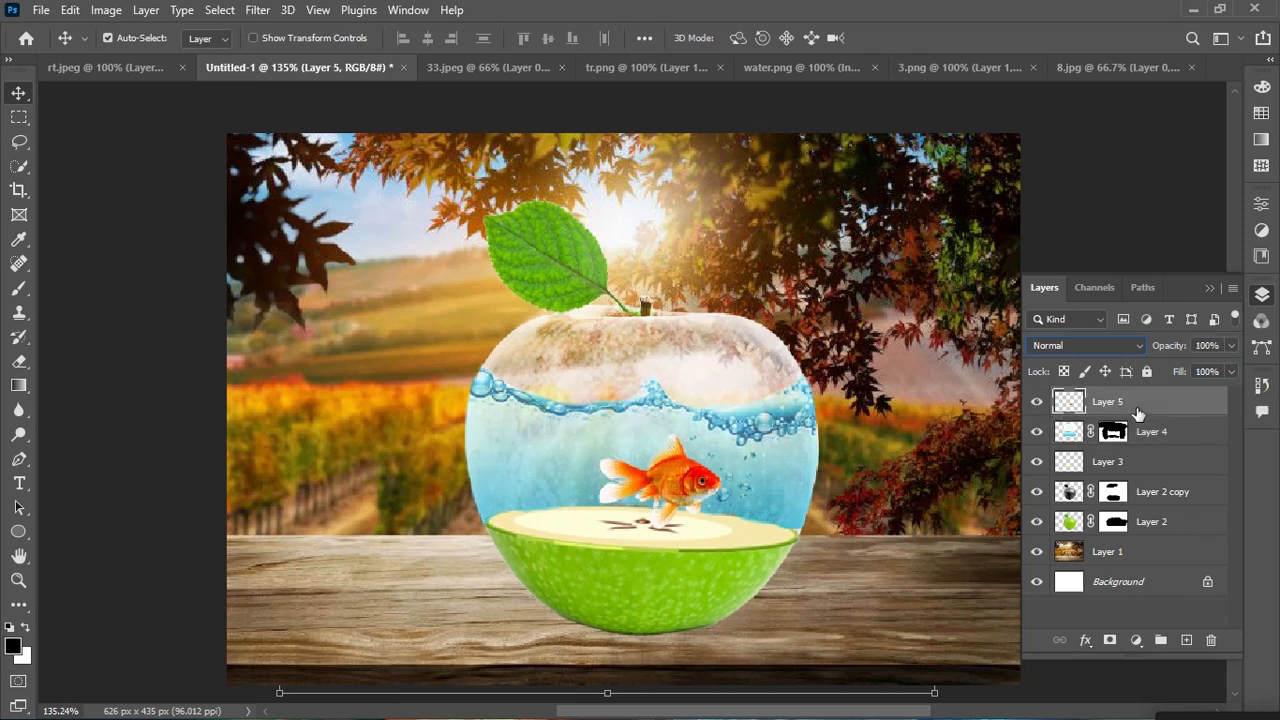
left_click(1163, 525, "shift")
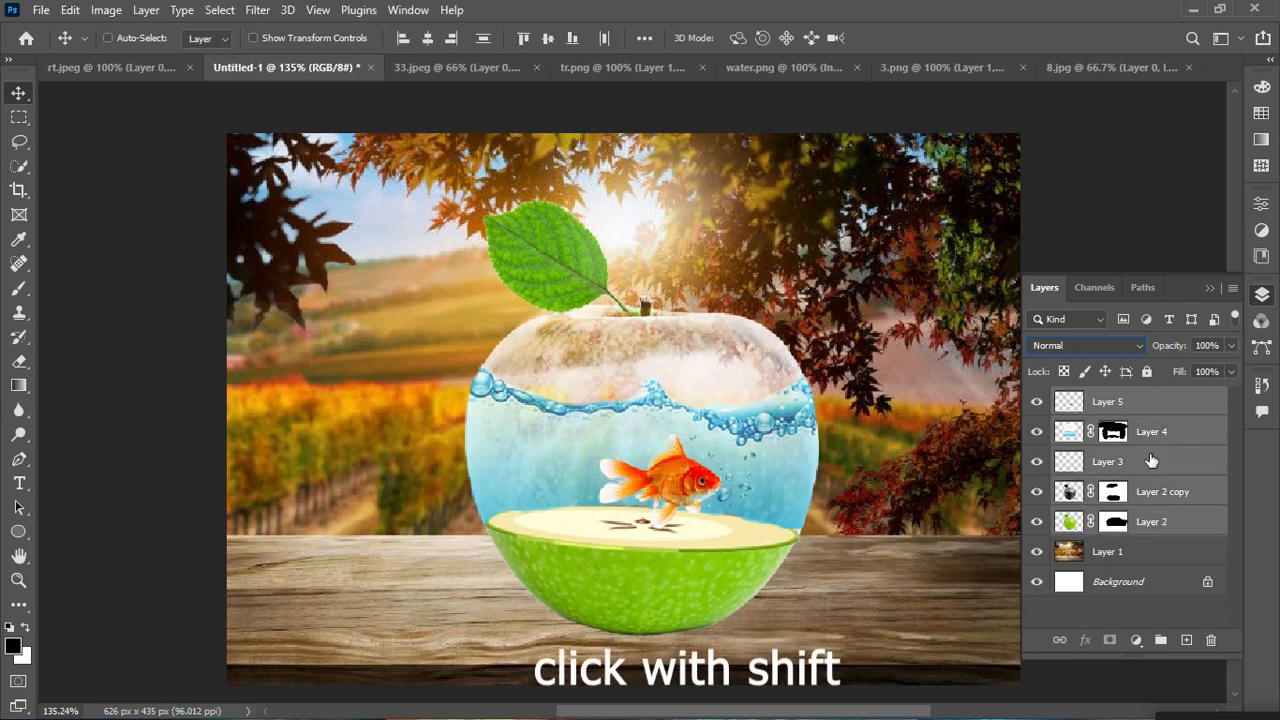
key("ctrl+shift+e")
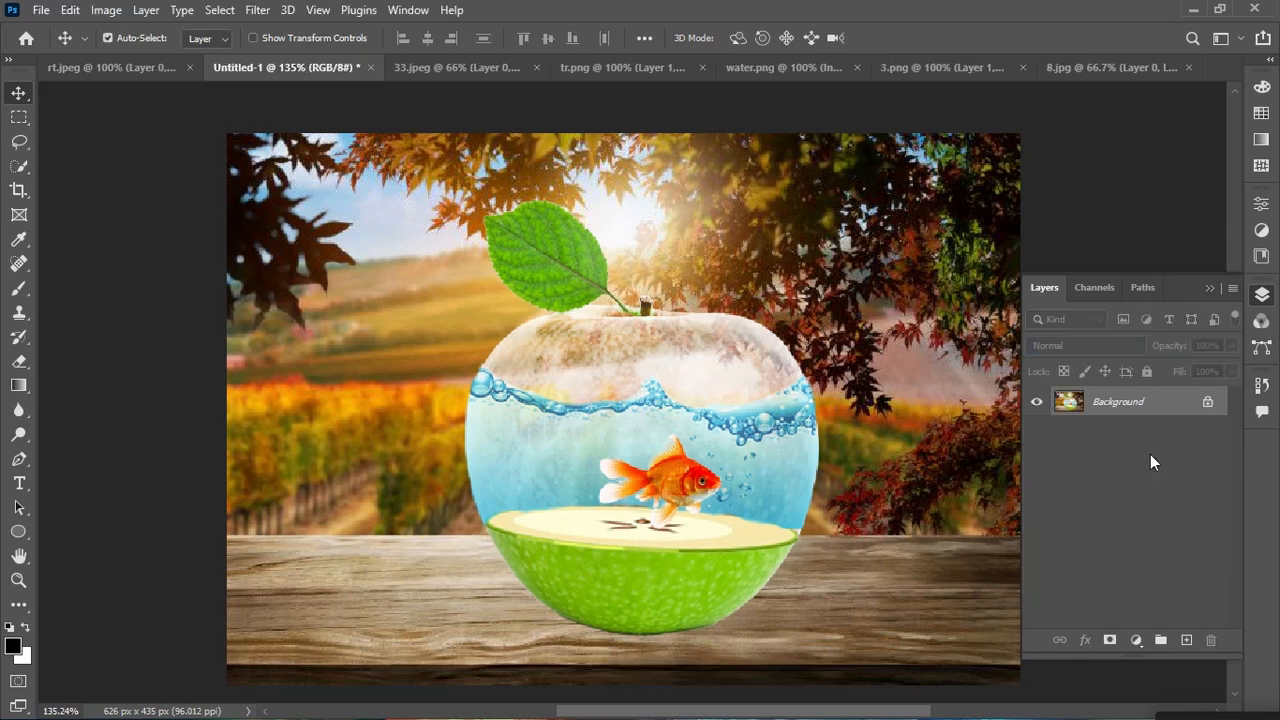
left_click(1208, 401)
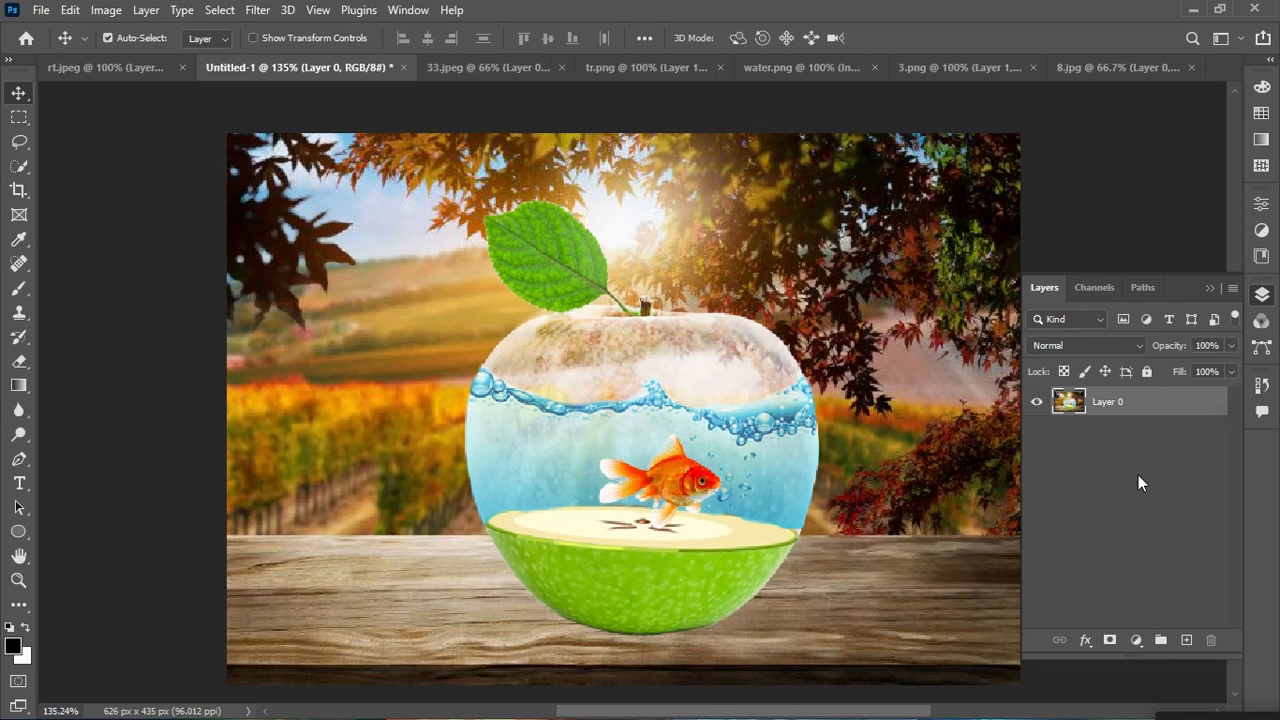
- In the Camera Raw filter, set temperature +12, tint -17, exposure -0.10, contrast +30, highlights -49 and shadows +34
left_click(200, 10)
mouse_move(257, 10)
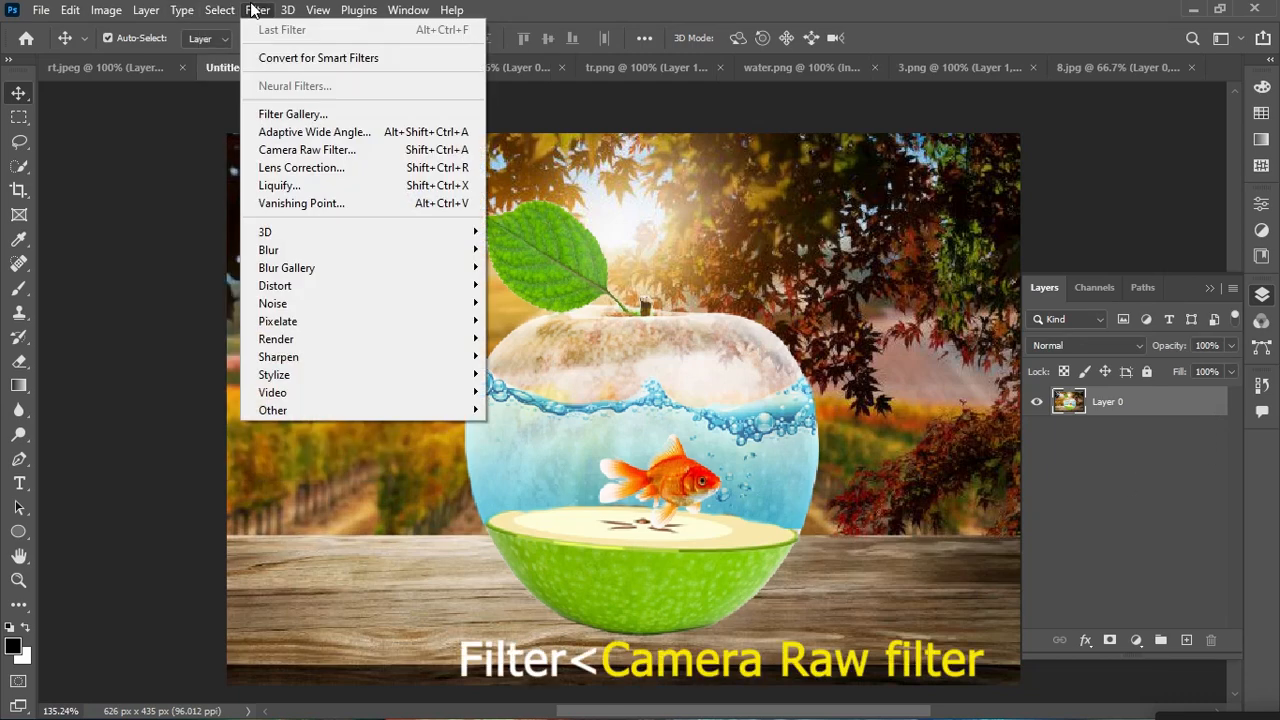
left_click(299, 150)
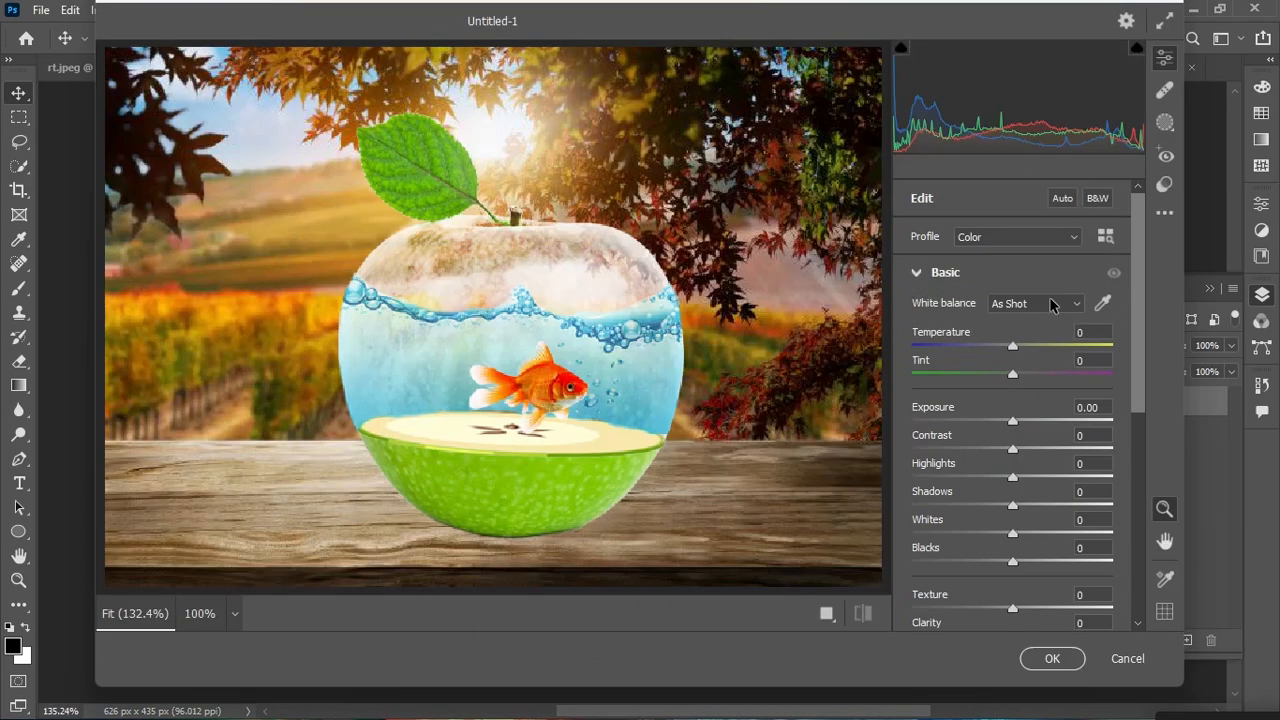
left_click_drag(1012, 347, 1036, 349)
left_click_drag(1028, 350, 997, 376)
left_click_drag(1012, 421, 1047, 506)
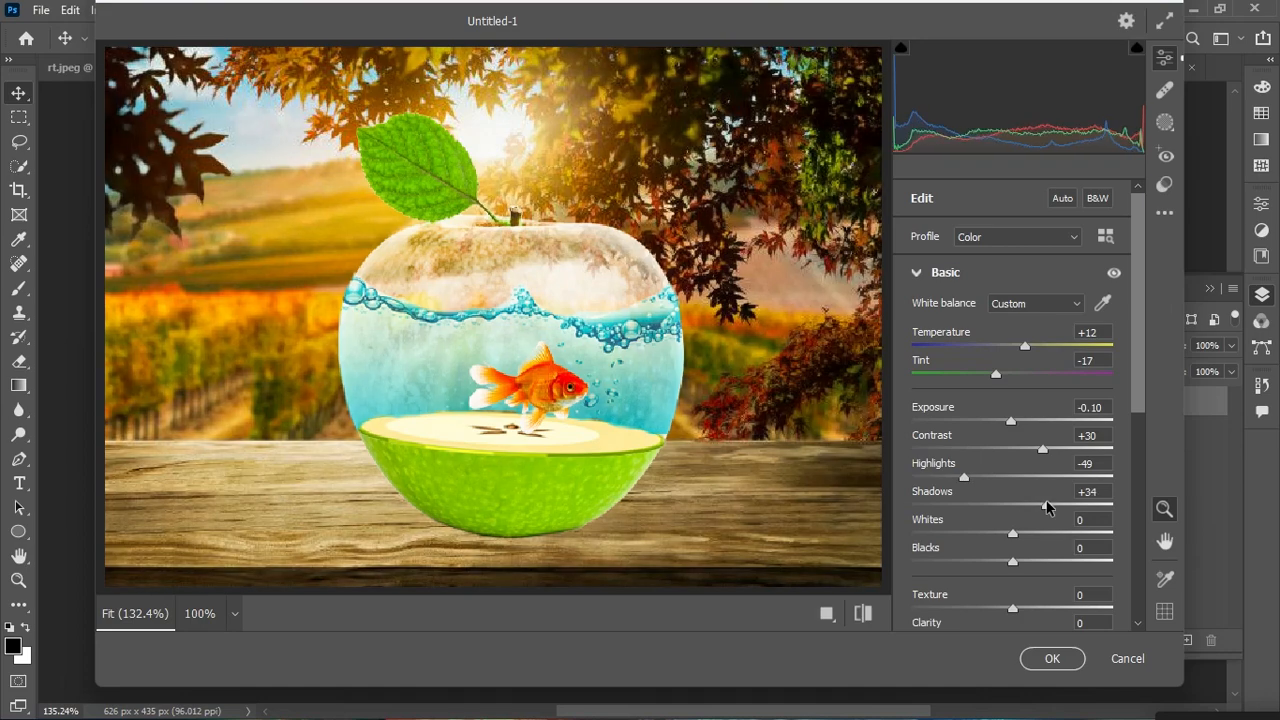